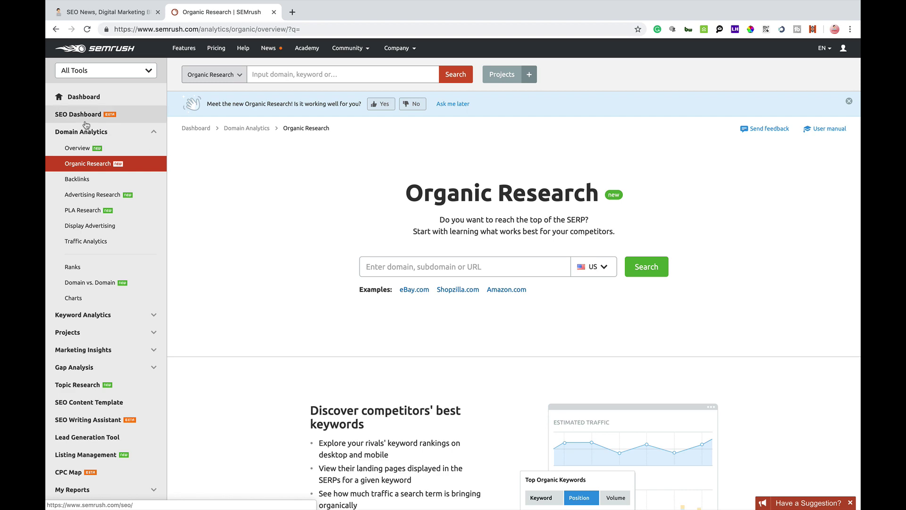
# - Collapse and re-expand the Domain Analytics group so Organic Research is listed in the sidebar
pyautogui.click(147, 135)
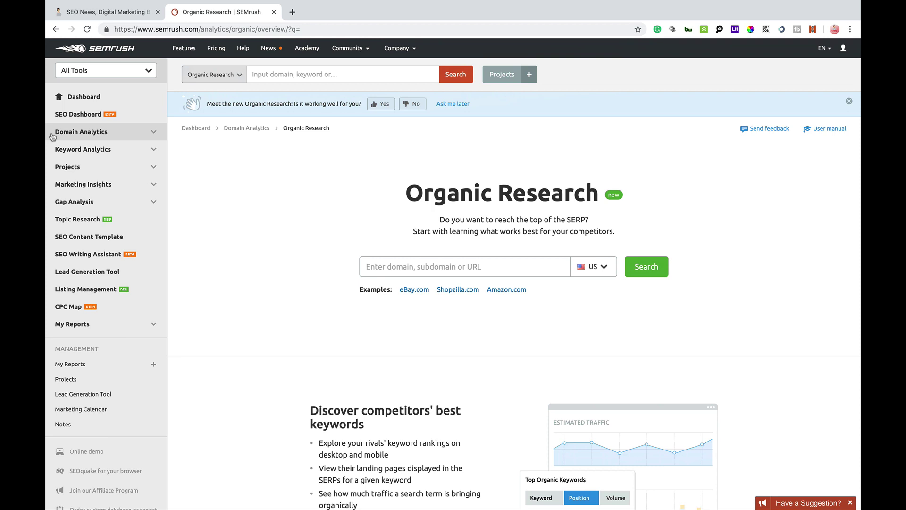
pyautogui.click(96, 133)
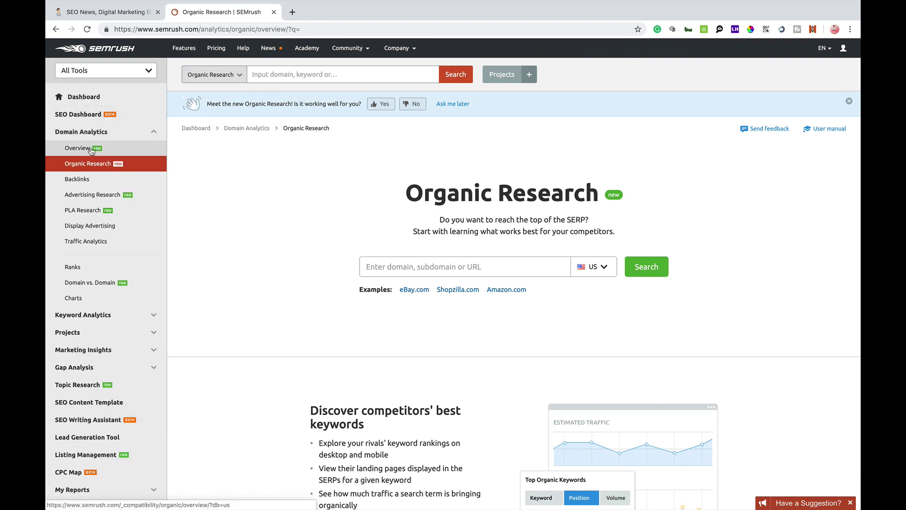
pyautogui.scroll(5, 92, 164)
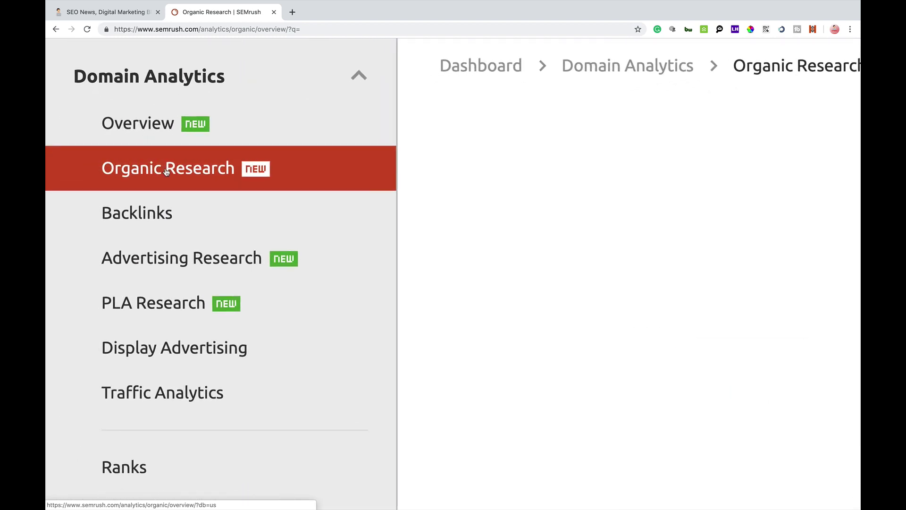
pyautogui.scroll(-5, 167, 172)
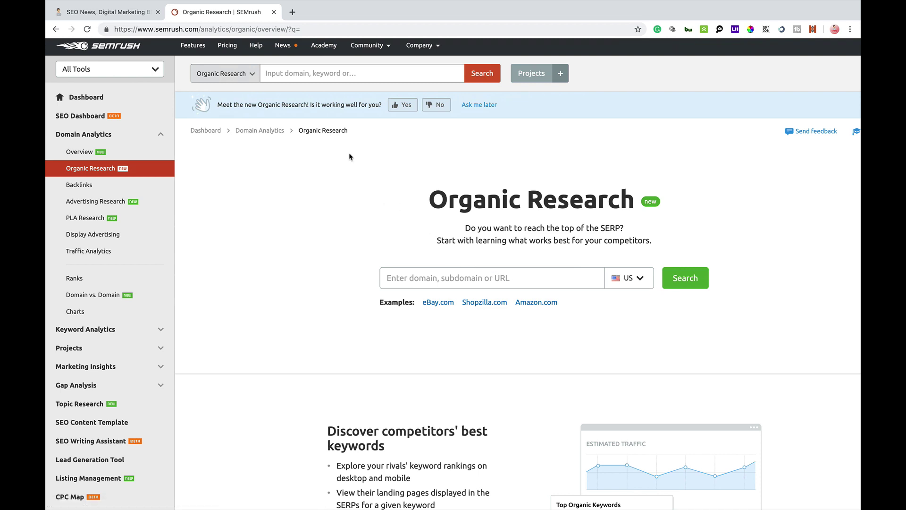
pyautogui.moveTo(590, 142); pyautogui.dragTo(595, 491)
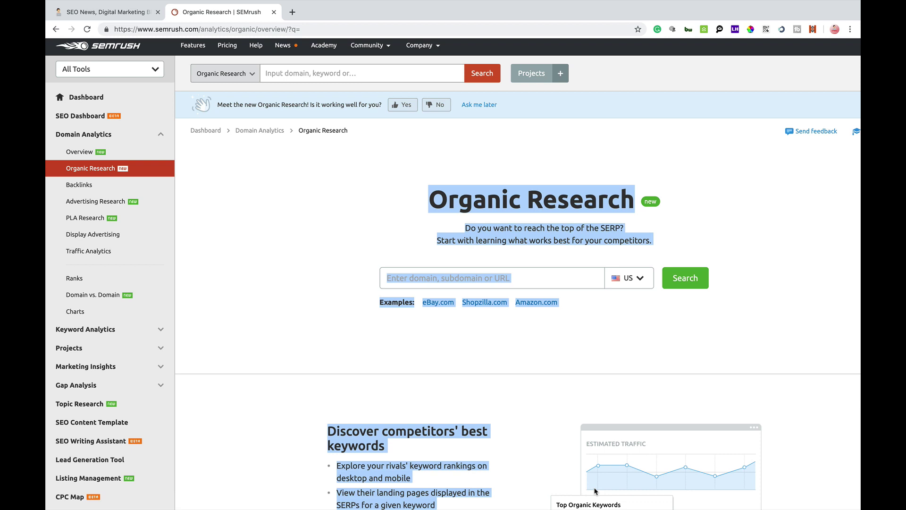
pyautogui.scroll(-5, 596, 475)
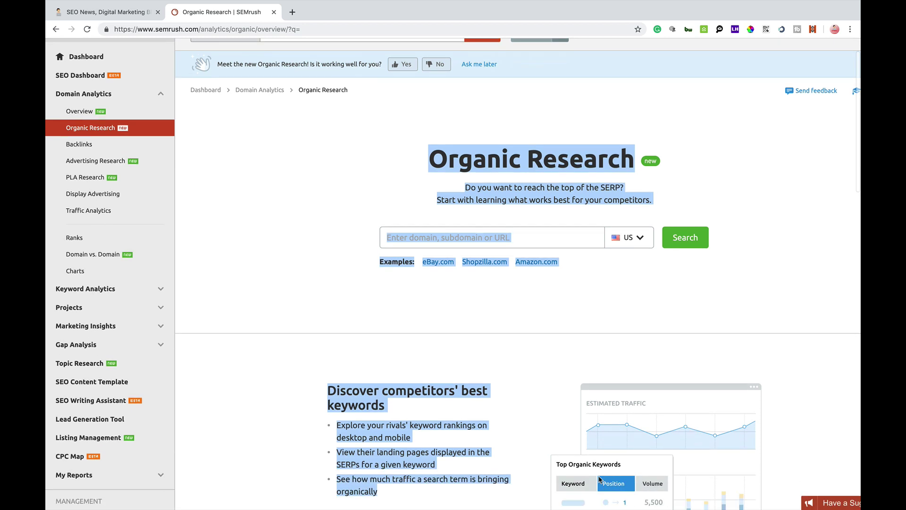
pyautogui.scroll(-2, 392, 341)
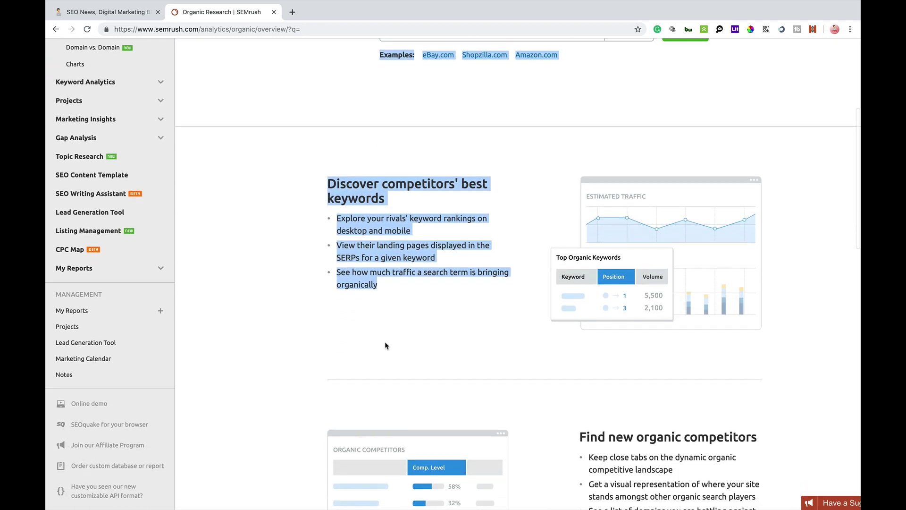
pyautogui.click(385, 341)
pyautogui.scroll(-1, 418, 179)
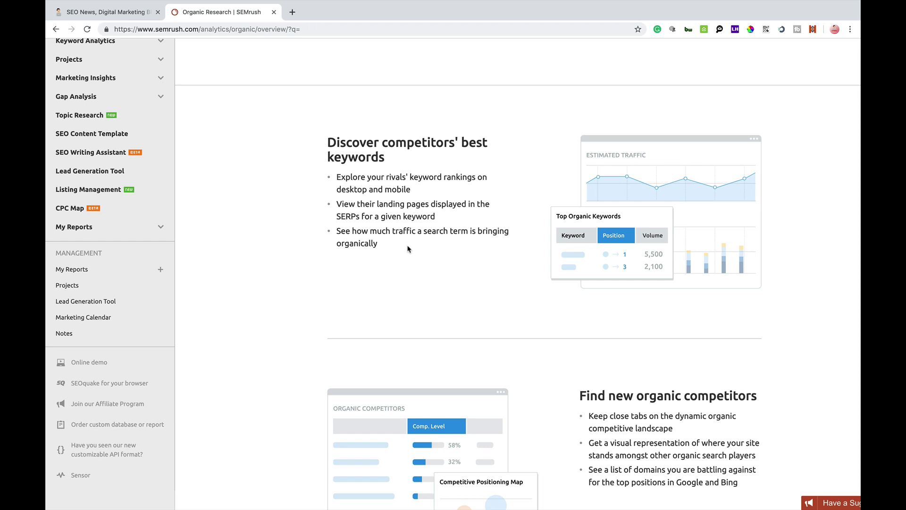
pyautogui.scroll(-3, 409, 249)
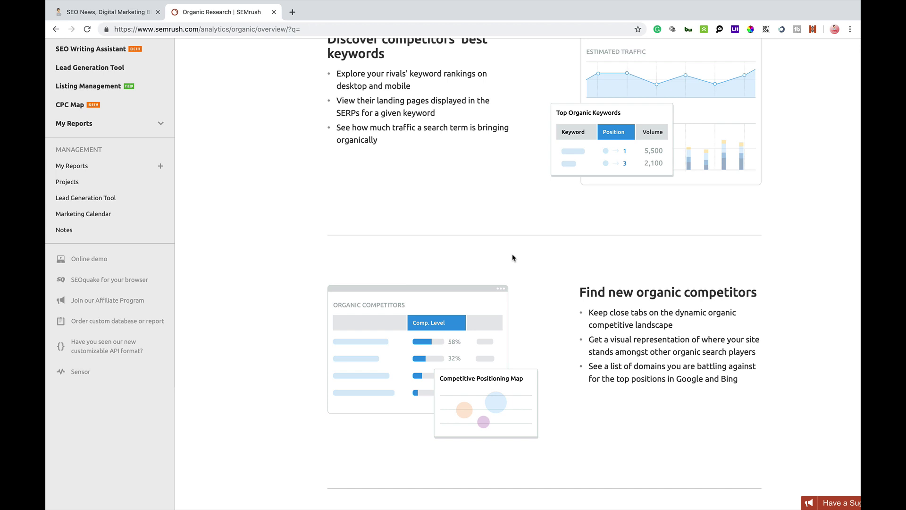
pyautogui.scroll(-4, 514, 257)
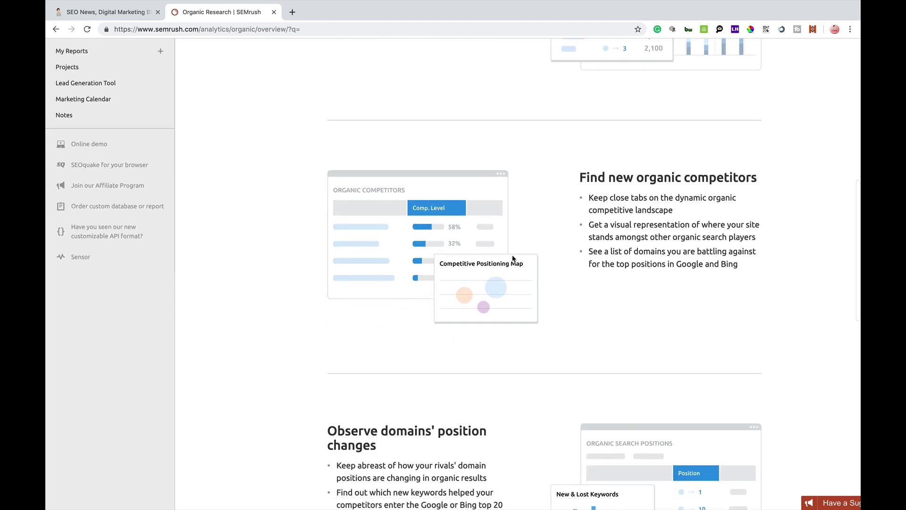
pyautogui.scroll(-5, 514, 258)
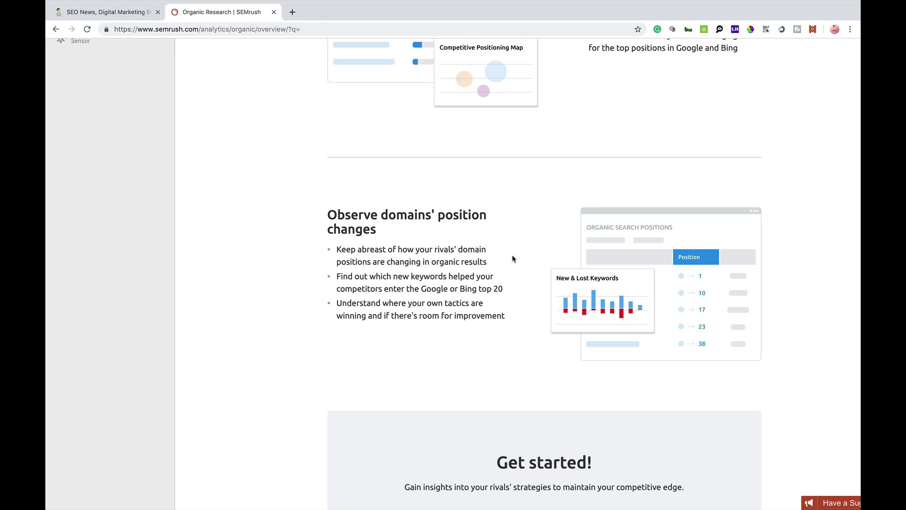
pyautogui.scroll(-2, 514, 259)
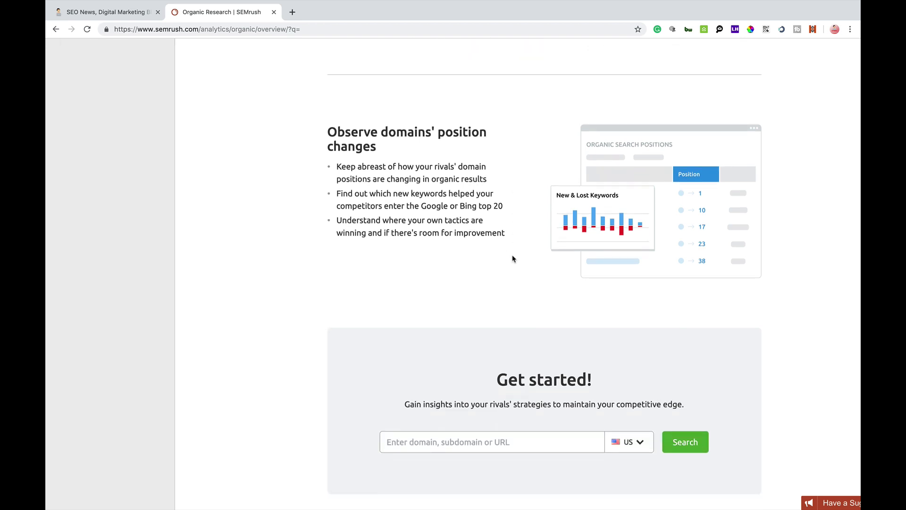
pyautogui.scroll(10, 514, 259)
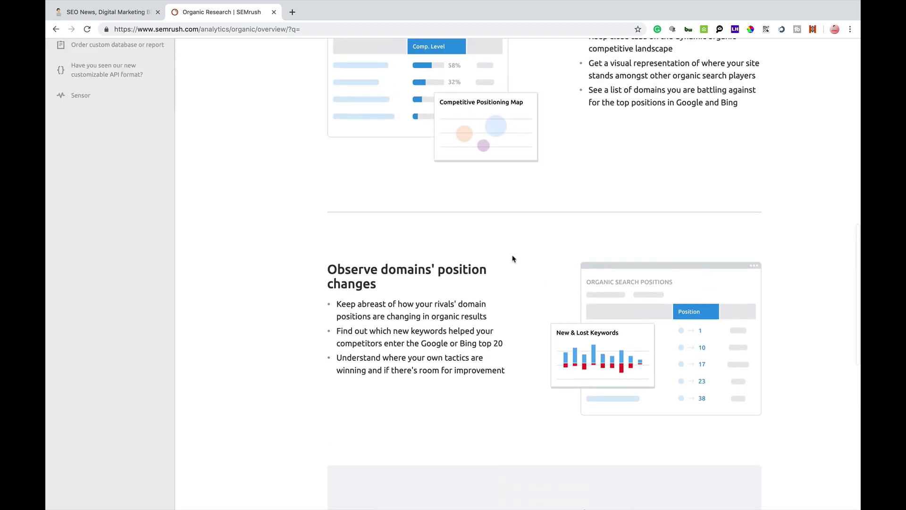
pyautogui.scroll(10, 514, 259)
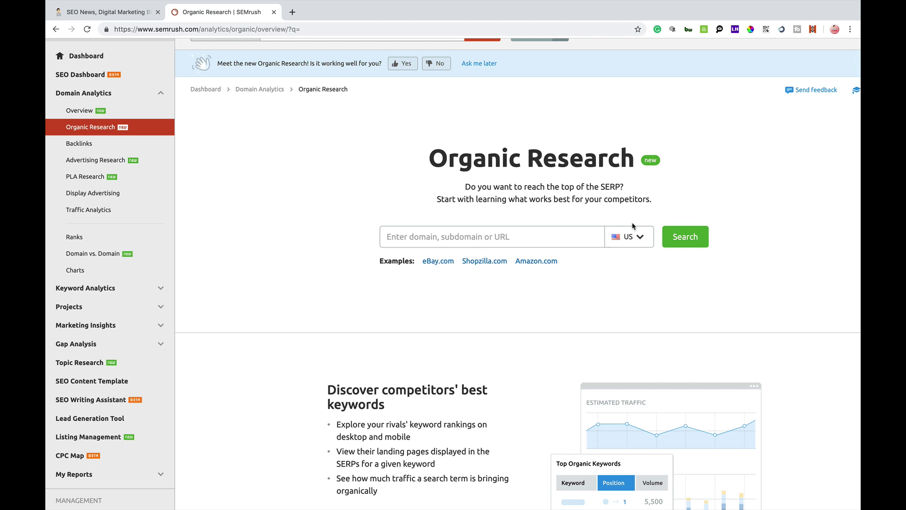
pyautogui.scroll(5, 633, 226)
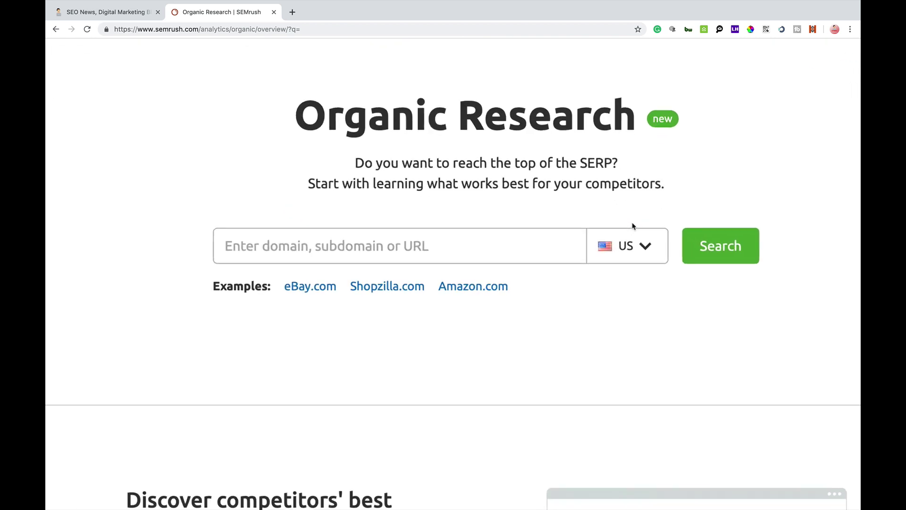
pyautogui.click(636, 248)
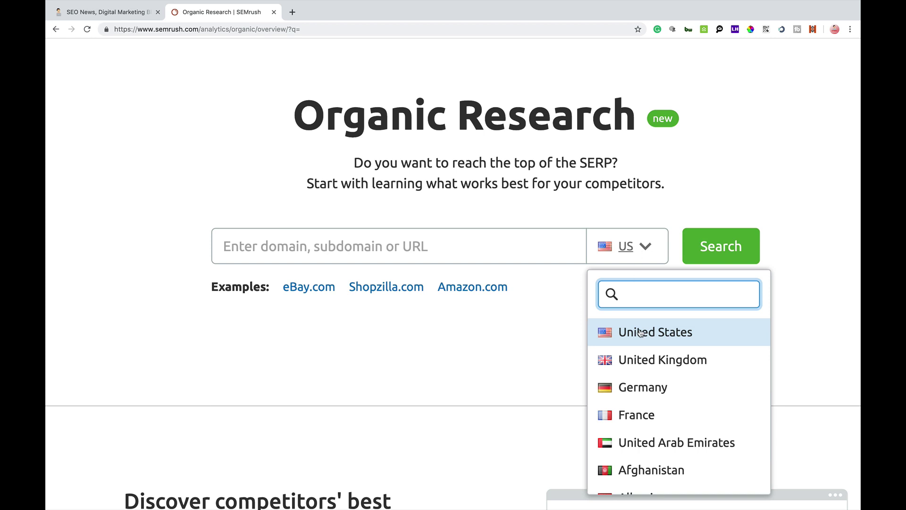
pyautogui.click(649, 357)
pyautogui.click(463, 244)
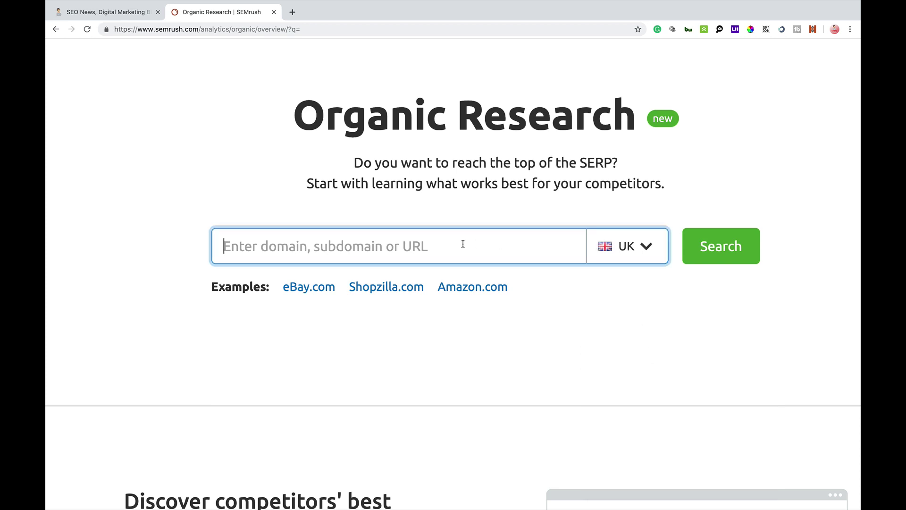
pyautogui.write('www.c')
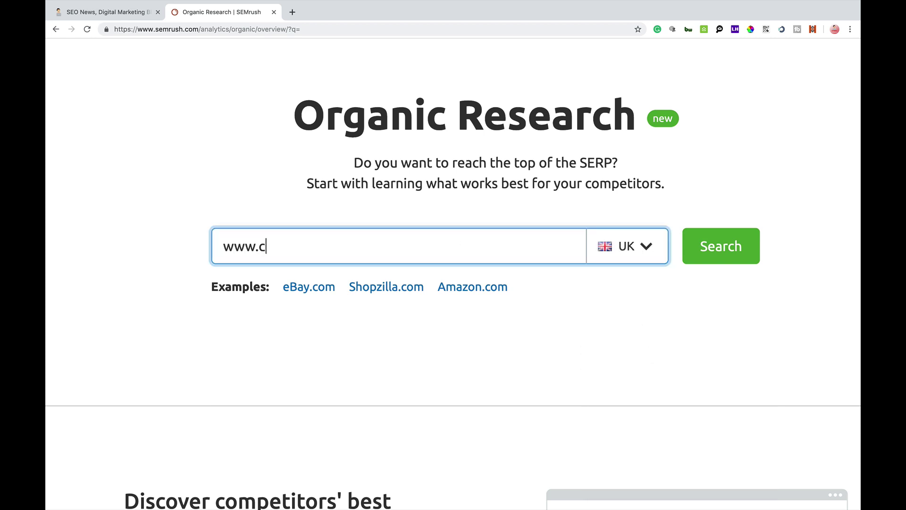
pyautogui.write('raigcampbel')
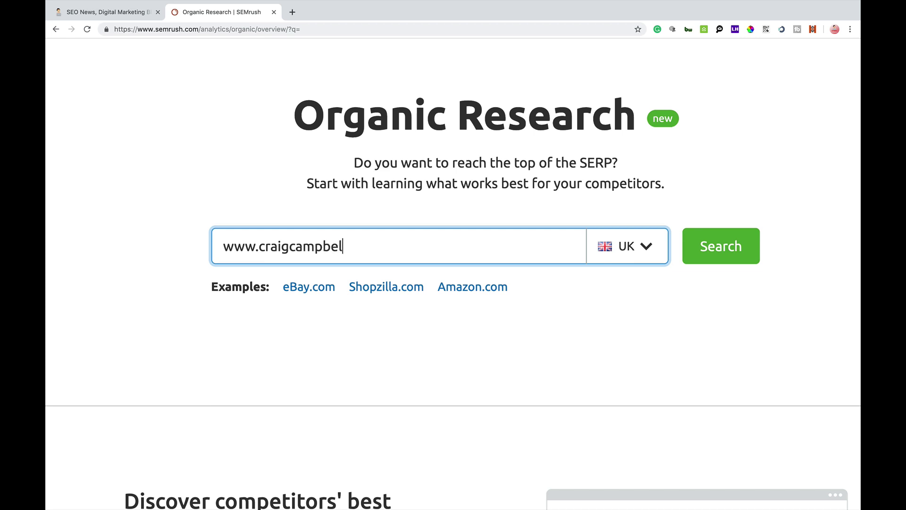
pyautogui.write('lseo.co.juk')
pyautogui.press('BackSpace')
pyautogui.press('BackSpace')
pyautogui.write('uk')
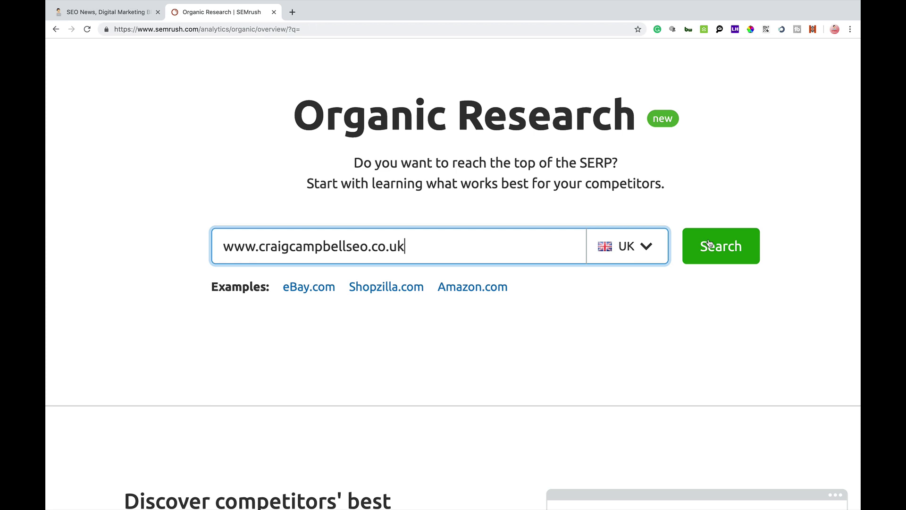
pyautogui.scroll(3, 743, 234)
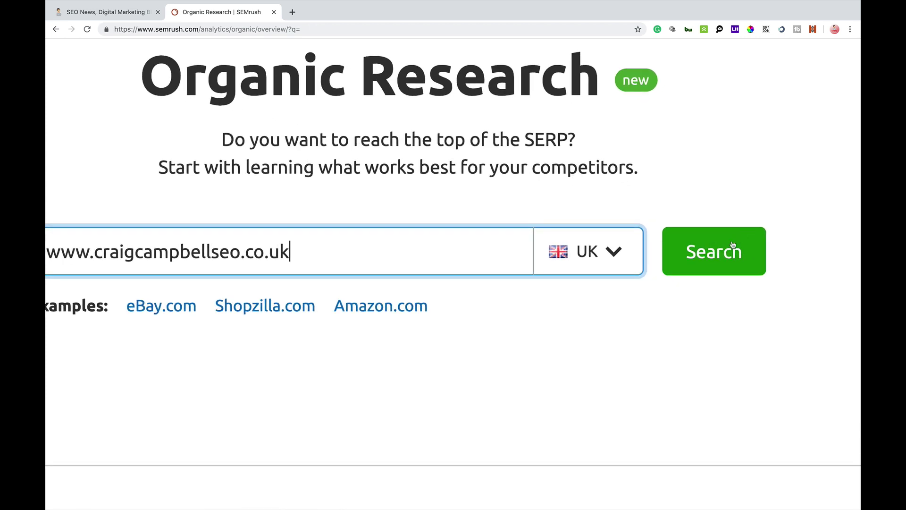
pyautogui.click(733, 243)
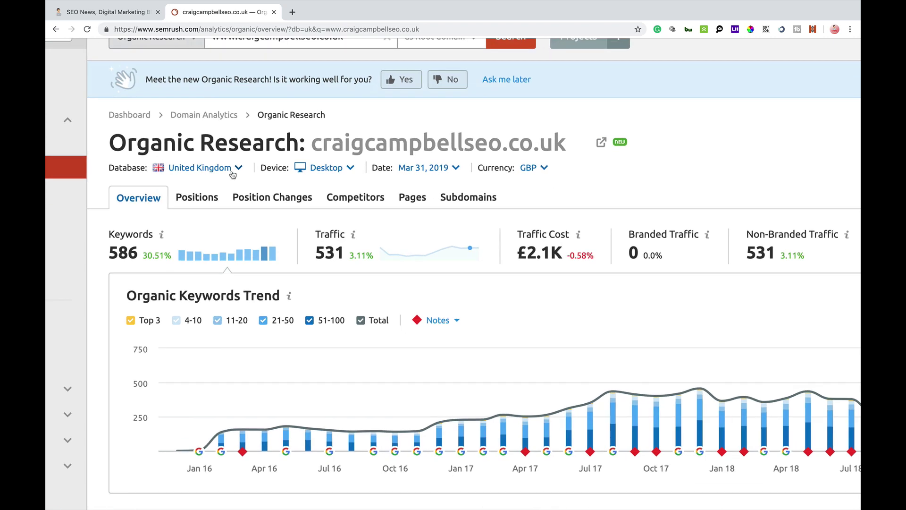
# - Review the database, device, date and currency menus on the overview, keeping currency in GBP
pyautogui.click(244, 165)
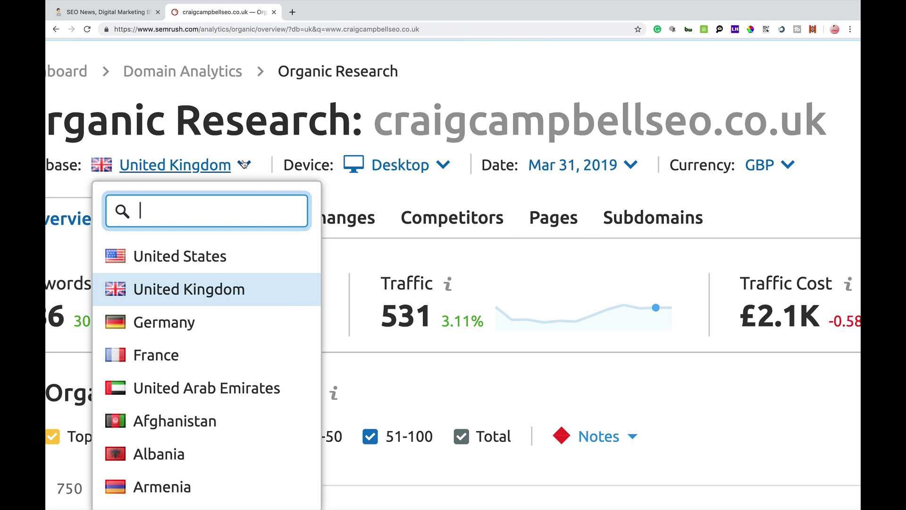
pyautogui.click(291, 135)
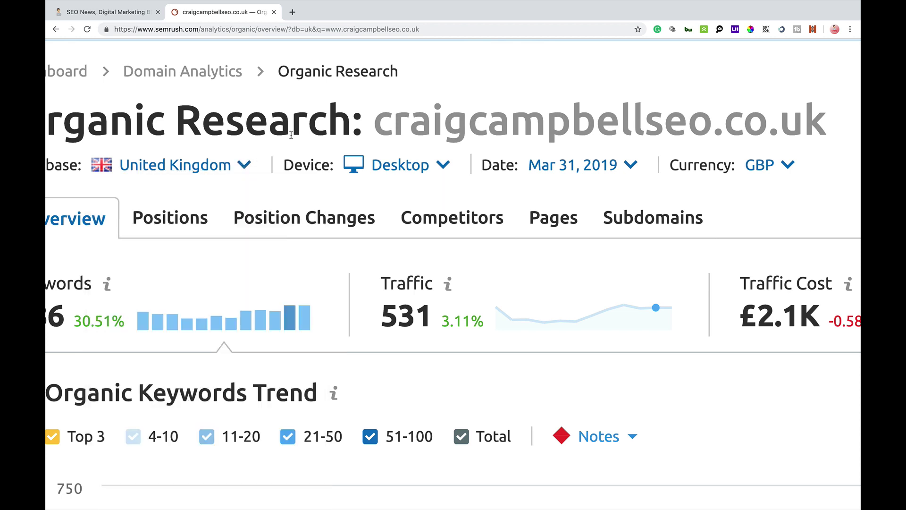
pyautogui.click(443, 165)
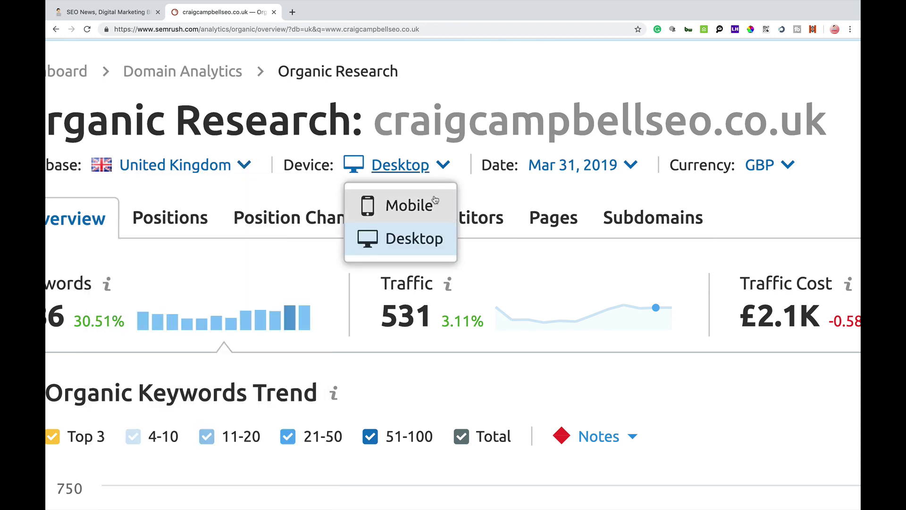
pyautogui.click(629, 166)
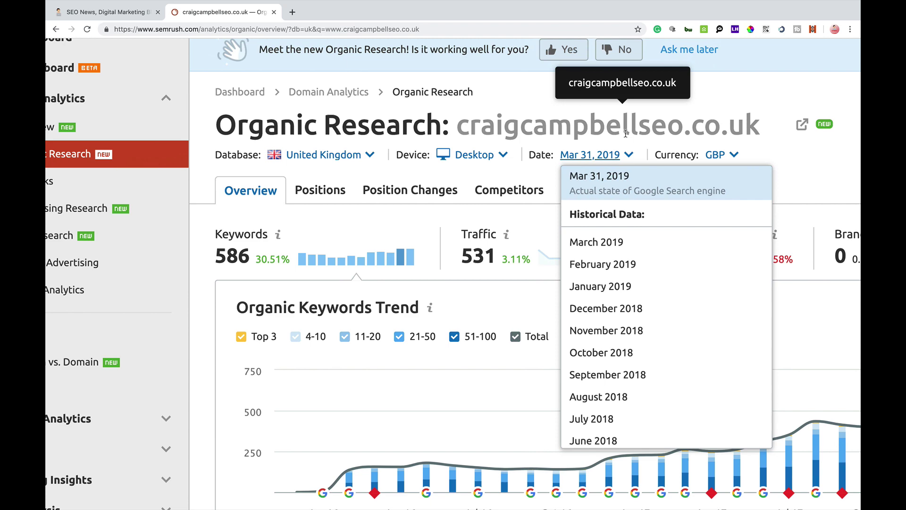
pyautogui.click(580, 149)
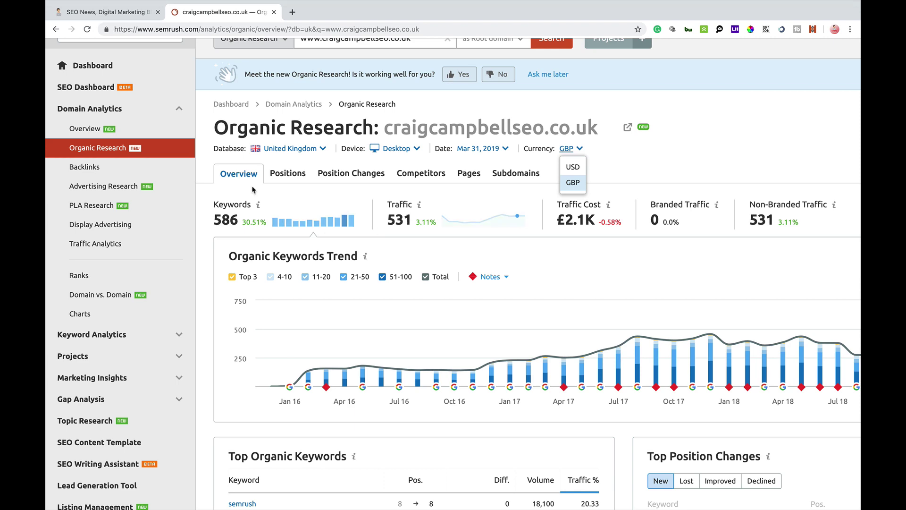
pyautogui.press('super+minus')
pyautogui.press('super+minus')
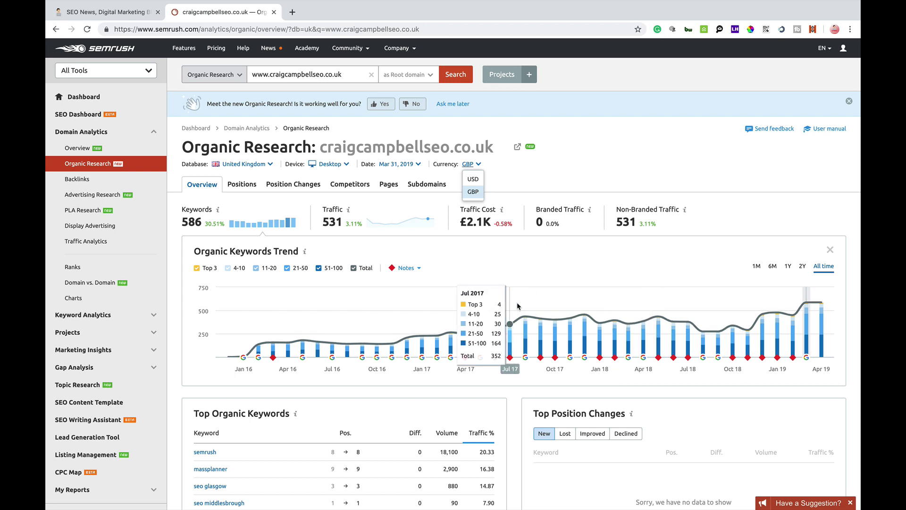
pyautogui.click(560, 250)
# - Scroll the overview down to Main Organic Competitors, led by smarterdigitalmarketing.co.uk with 14 common keywords
pyautogui.scroll(-3, 560, 250)
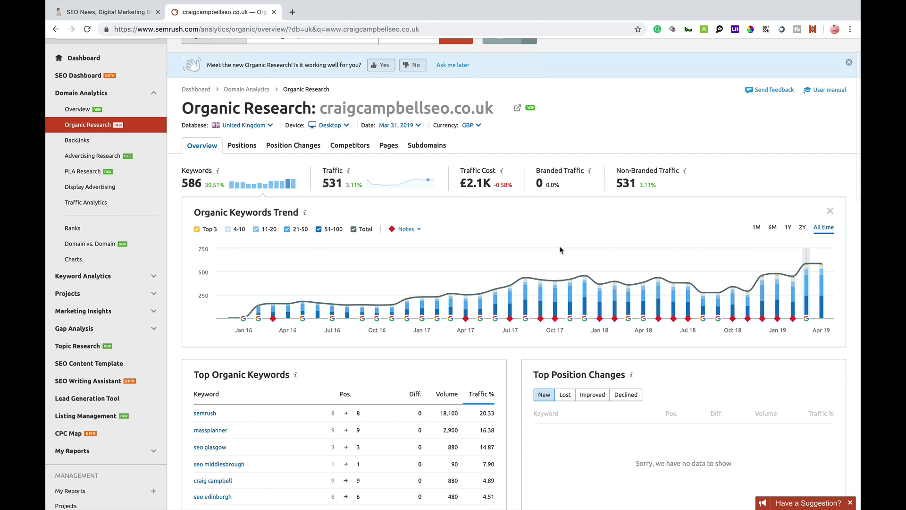
pyautogui.scroll(-6, 560, 251)
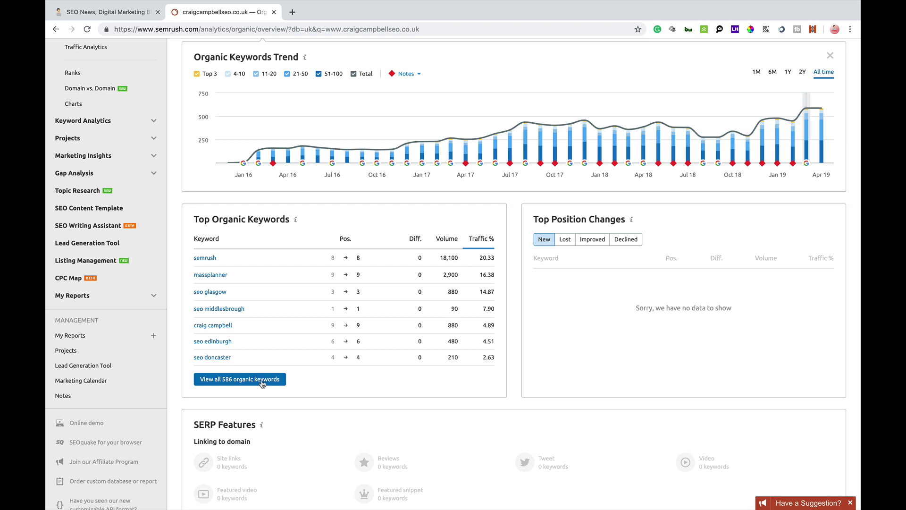
pyautogui.scroll(-6, 261, 386)
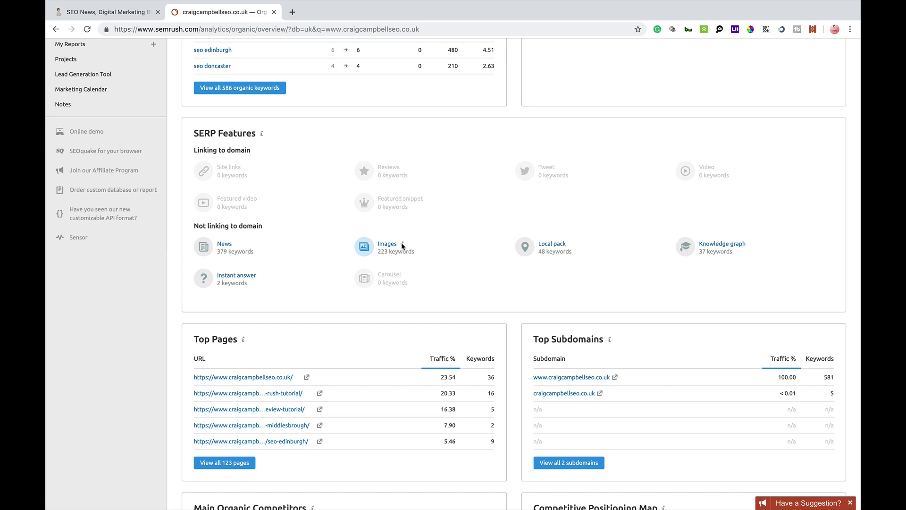
pyautogui.scroll(-4, 402, 246)
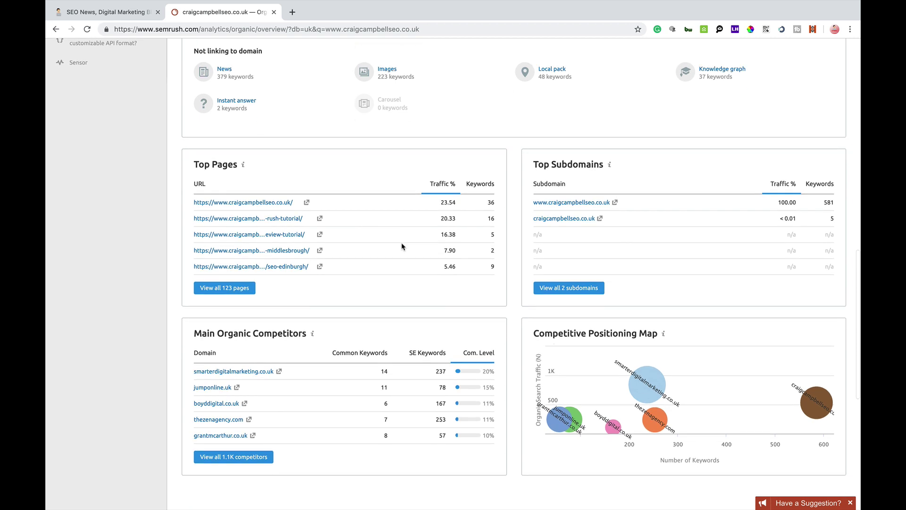
pyautogui.scroll(-1, 402, 246)
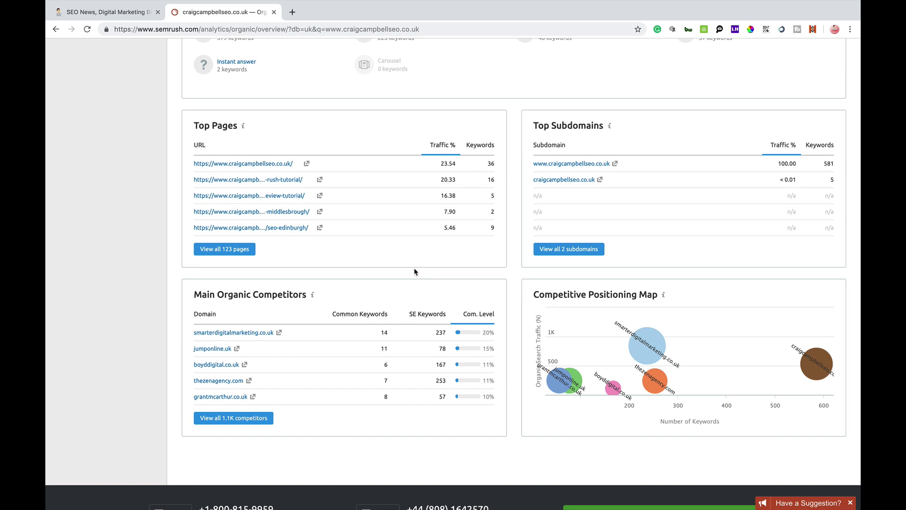
pyautogui.click(212, 249)
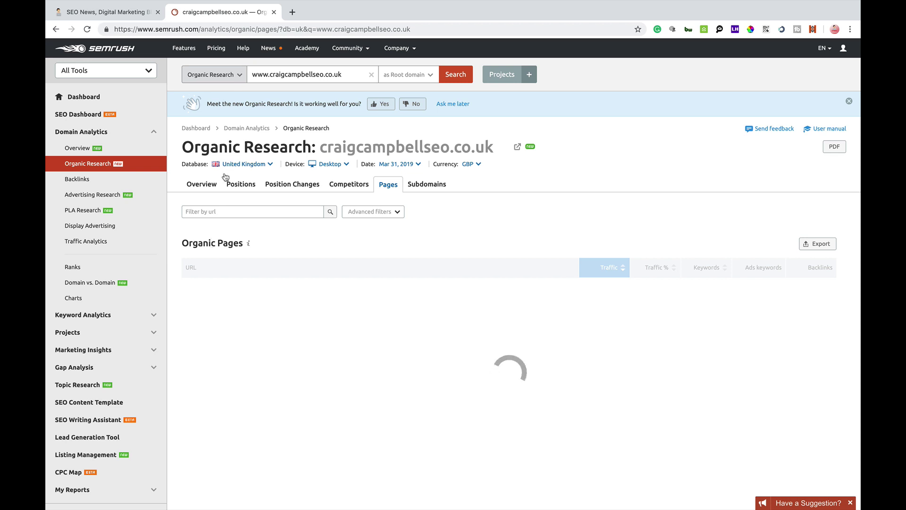
pyautogui.click(211, 188)
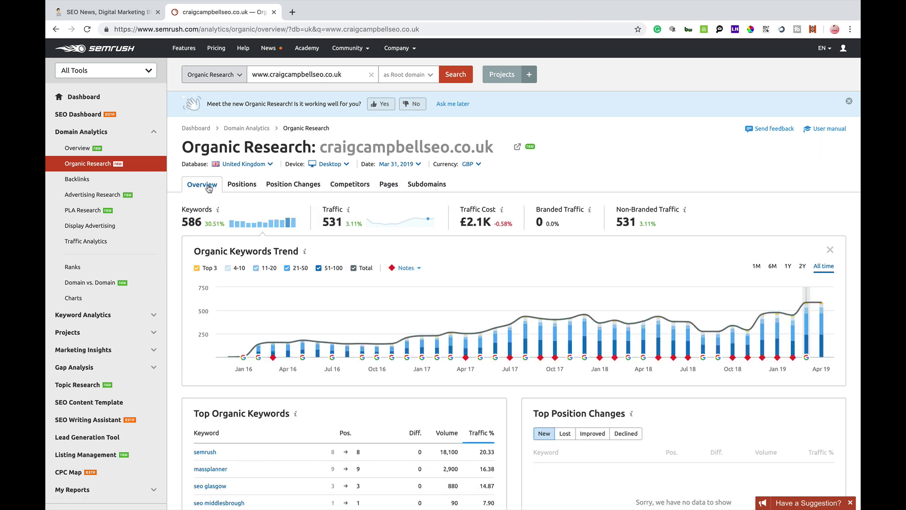
pyautogui.scroll(-1, 222, 170)
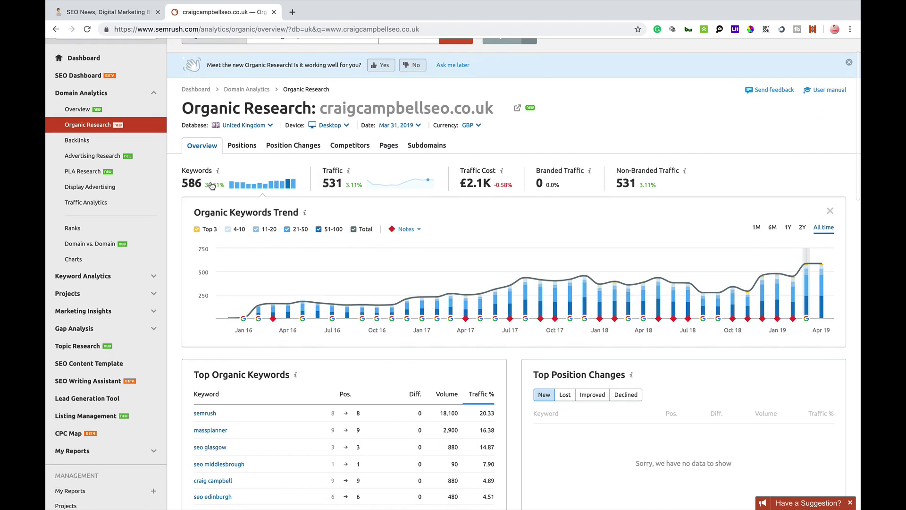
pyautogui.scroll(5, 242, 147)
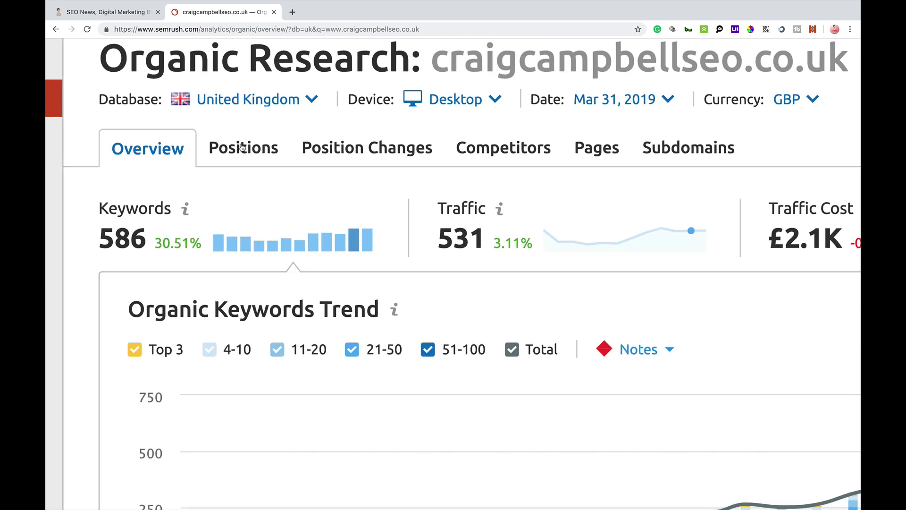
# - Switch to the Positions report listing 1–100 of the domain's 586 keywords
pyautogui.scroll(-5, 241, 146)
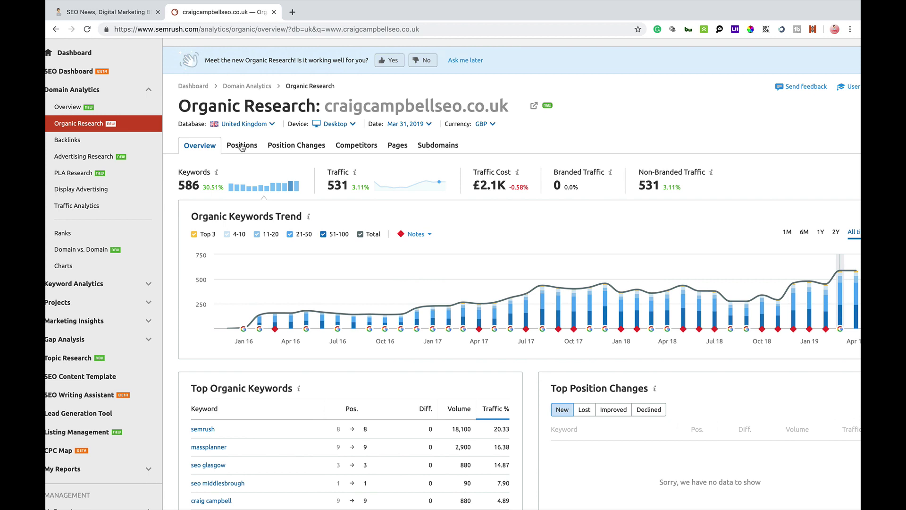
pyautogui.click(242, 147)
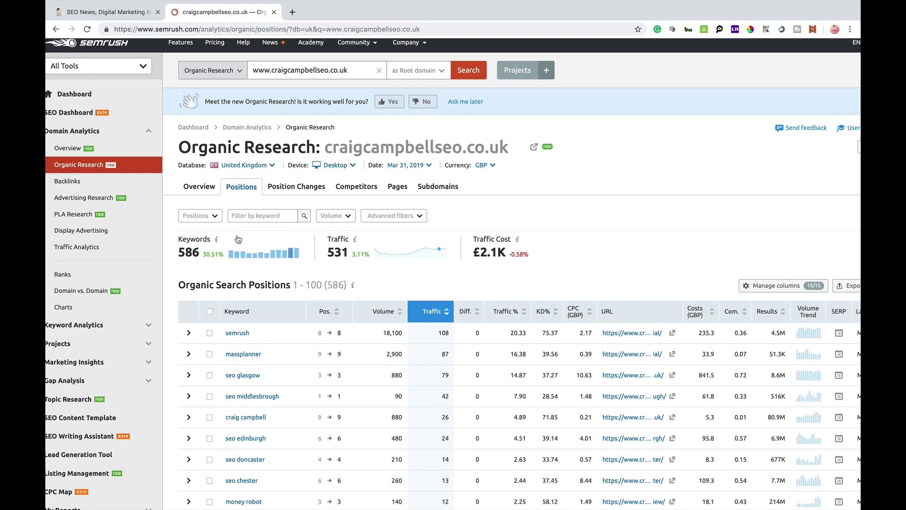
pyautogui.scroll(5, 212, 220)
pyautogui.click(214, 220)
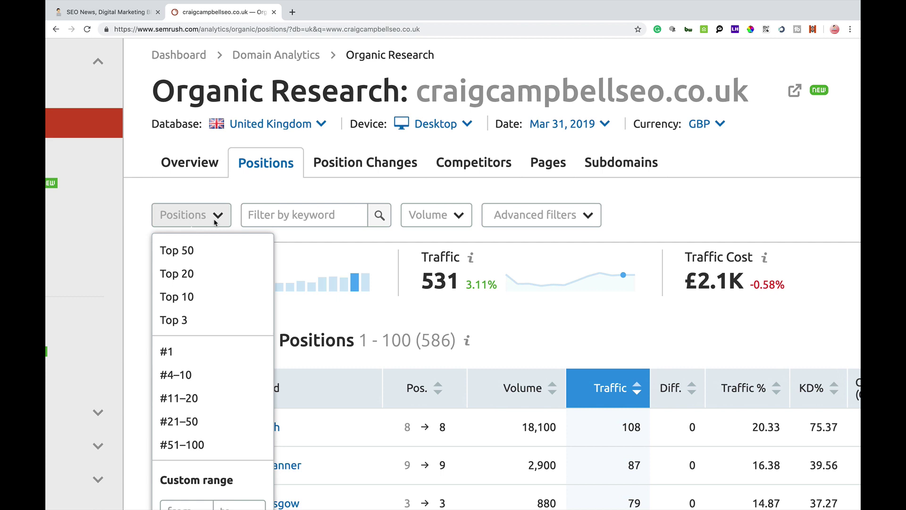
pyautogui.click(194, 296)
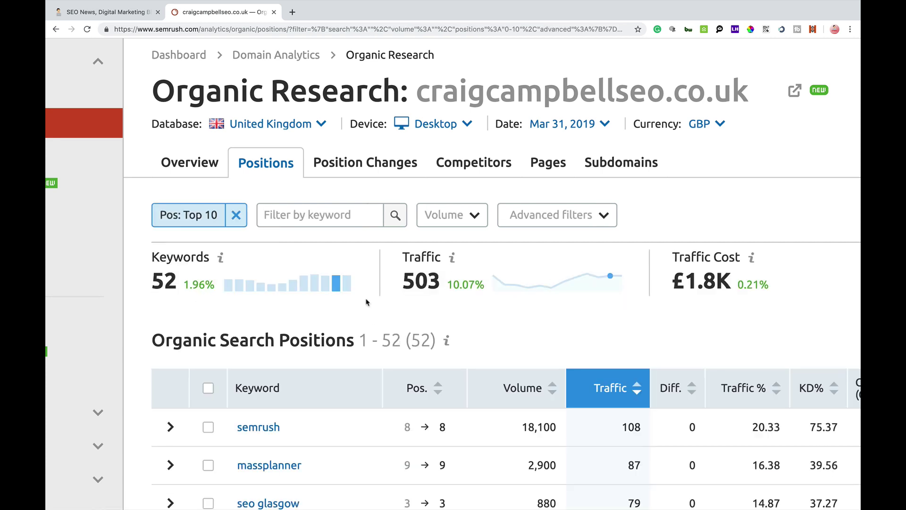
pyautogui.click(461, 221)
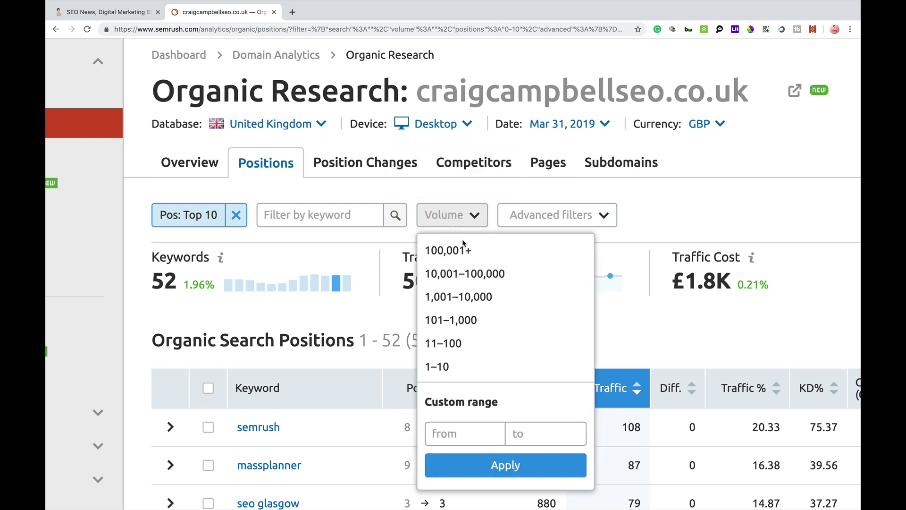
pyautogui.click(603, 218)
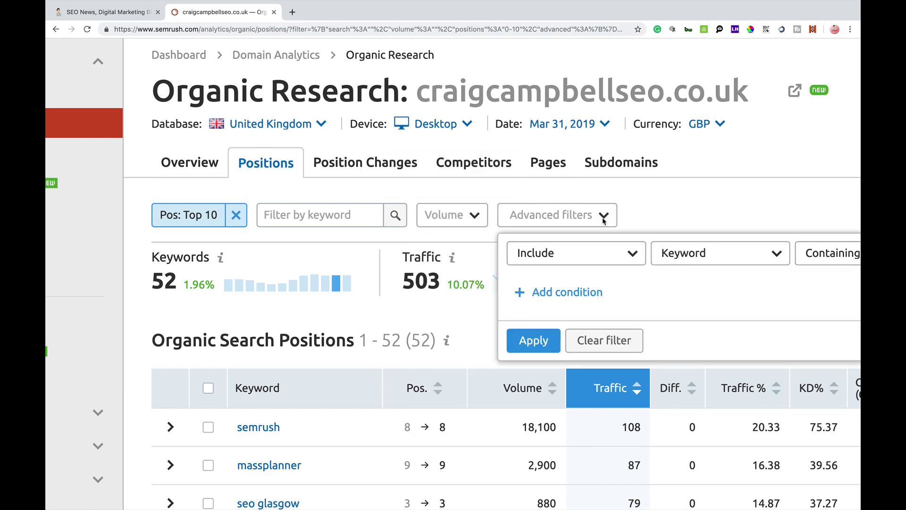
pyautogui.click(366, 218)
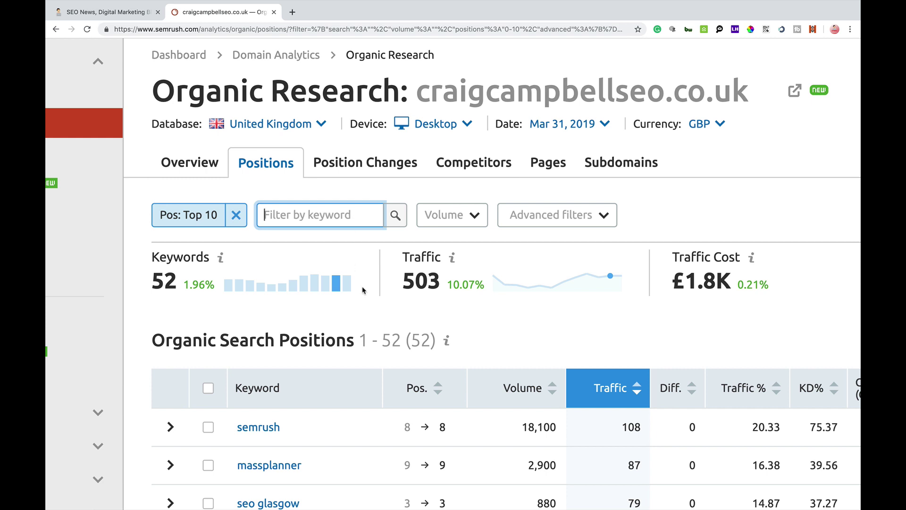
pyautogui.click(232, 214)
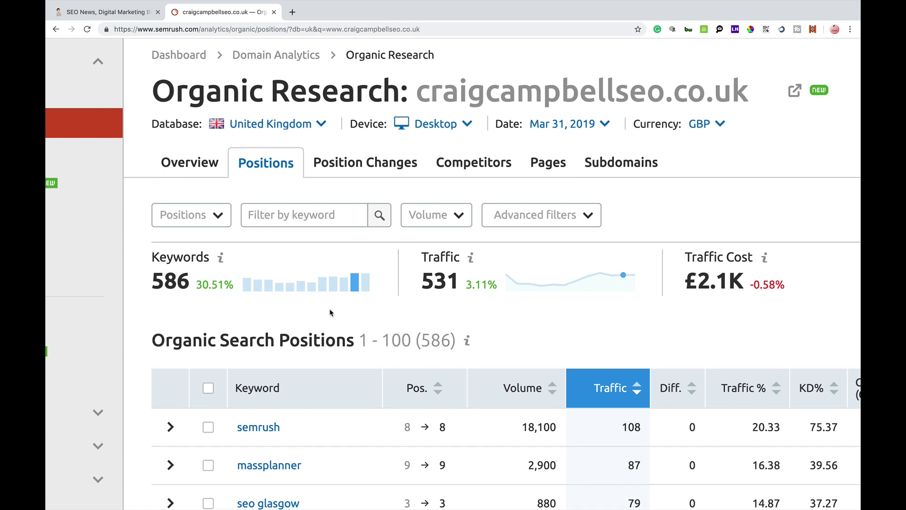
pyautogui.scroll(-5, 331, 313)
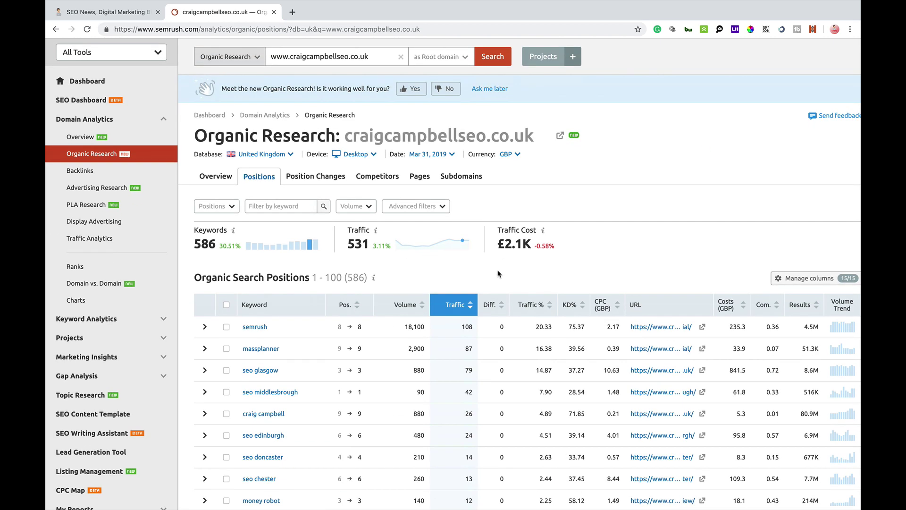
# - Scroll through the positions table, then bring up its Manage columns list of all 15 columns
pyautogui.scroll(-3, 498, 272)
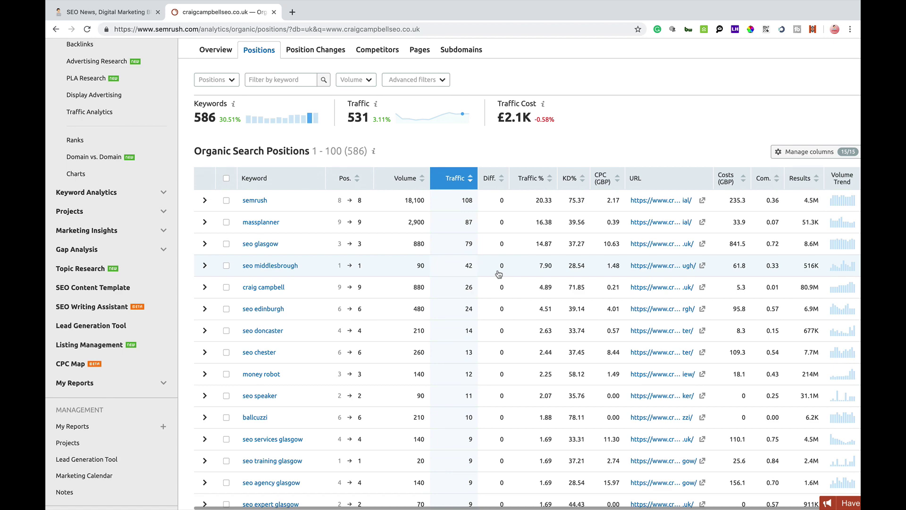
pyautogui.scroll(-1, 499, 274)
pyautogui.scroll(4, 499, 274)
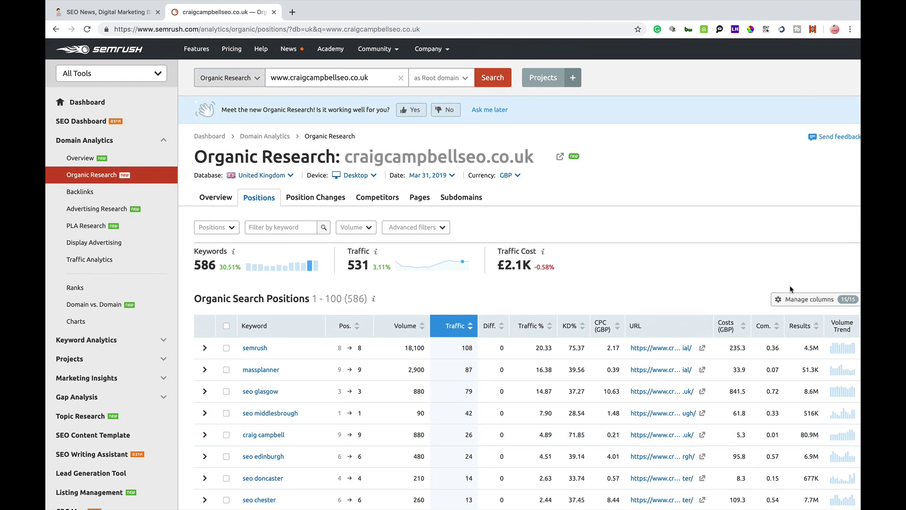
pyautogui.click(807, 302)
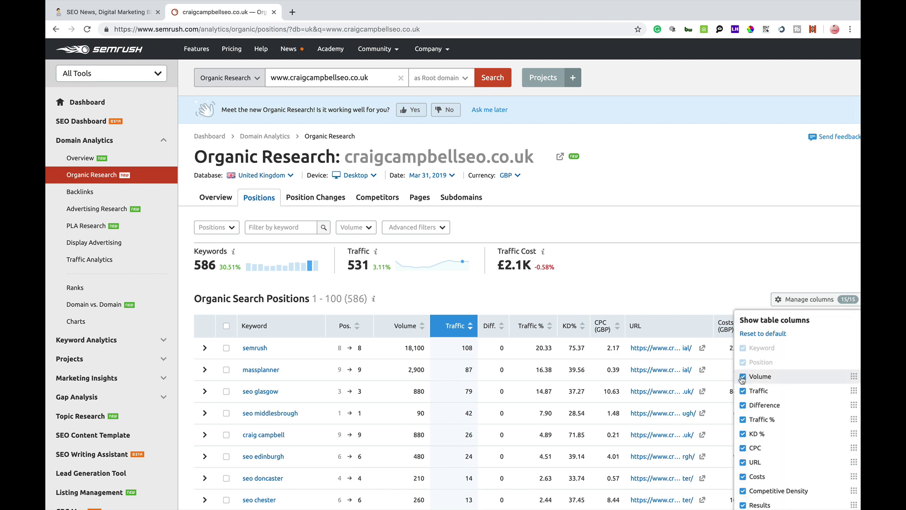
# - Hide the Traffic %, CPC, Costs, Competitive Density and Results columns
pyautogui.click(743, 421)
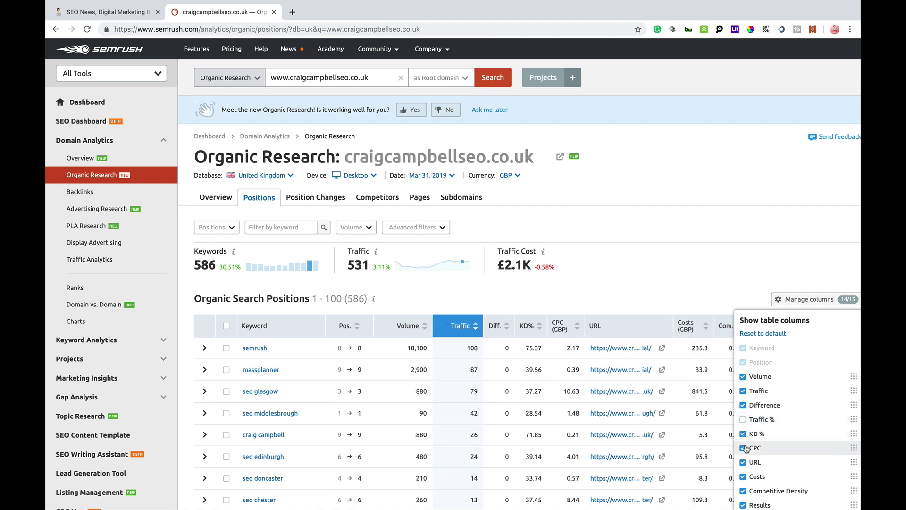
pyautogui.click(743, 449)
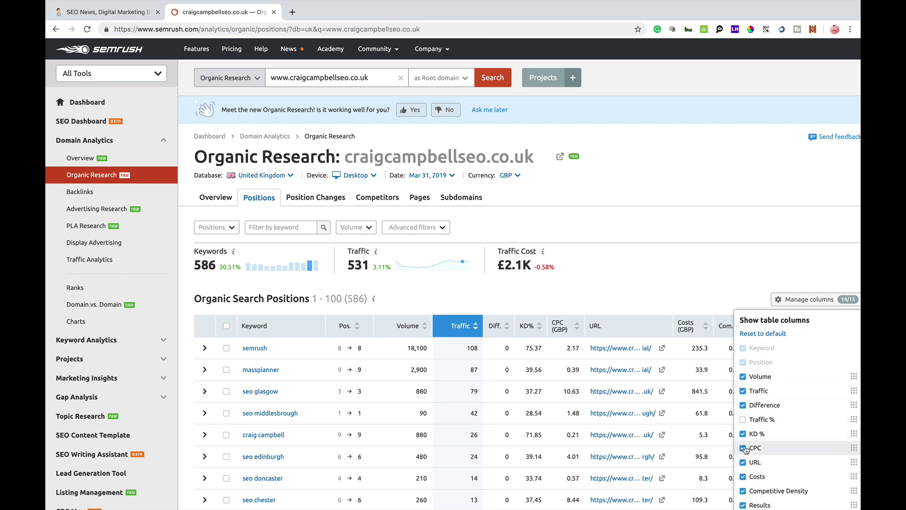
pyautogui.click(744, 477)
pyautogui.click(744, 490)
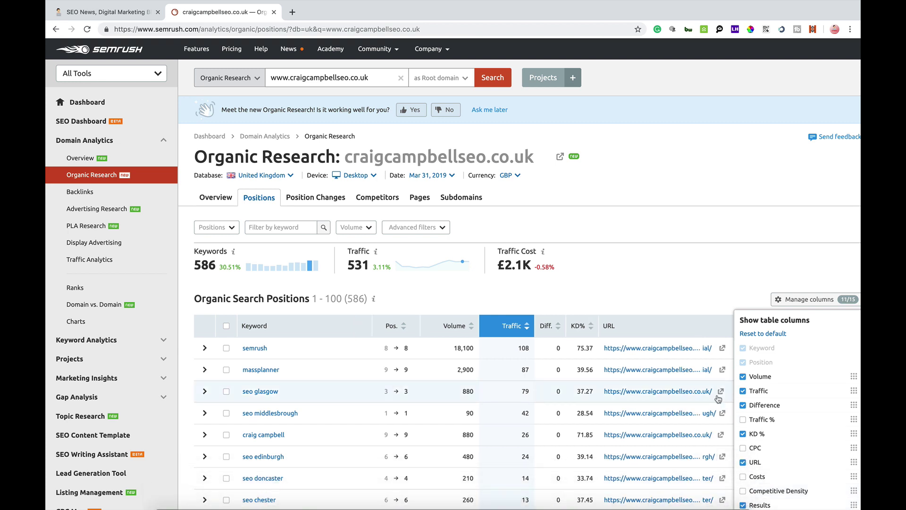
pyautogui.click(743, 505)
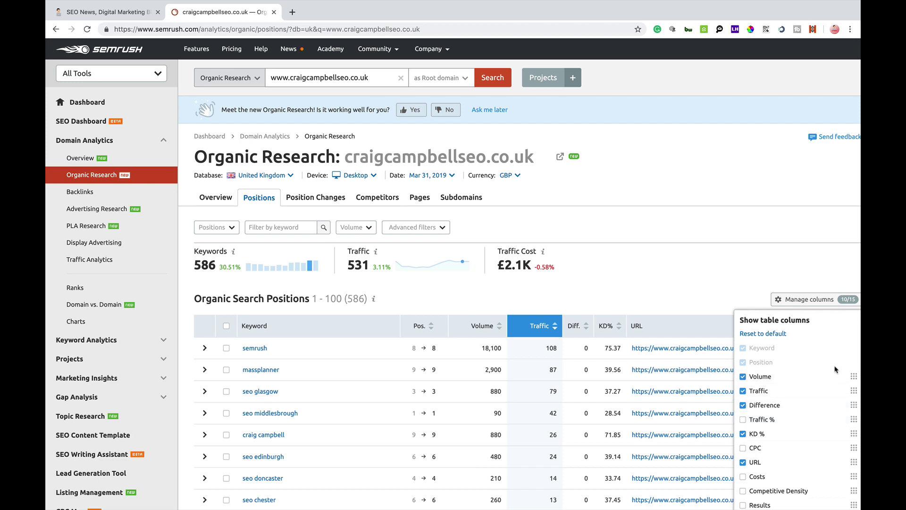
# - Move the Traffic column ahead of Volume in the positions table
pyautogui.scroll(5, 854, 375)
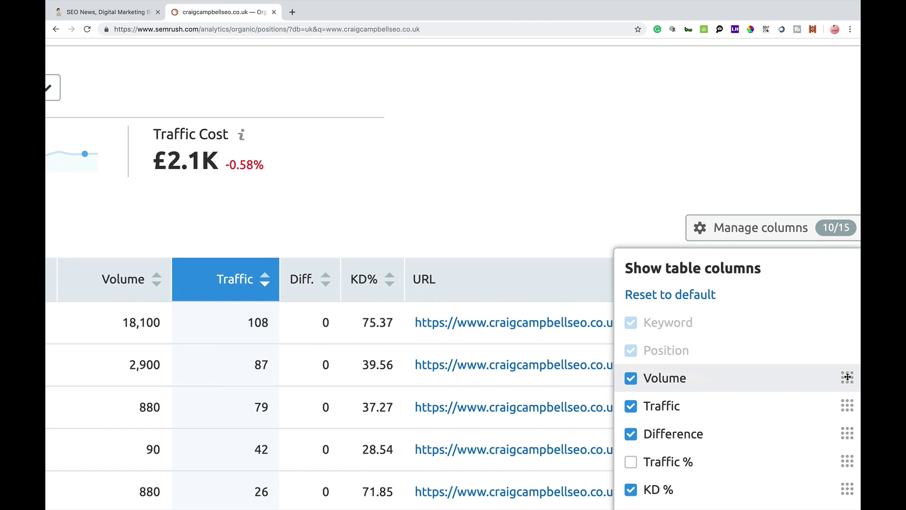
pyautogui.moveTo(848, 376); pyautogui.dragTo(848, 401)
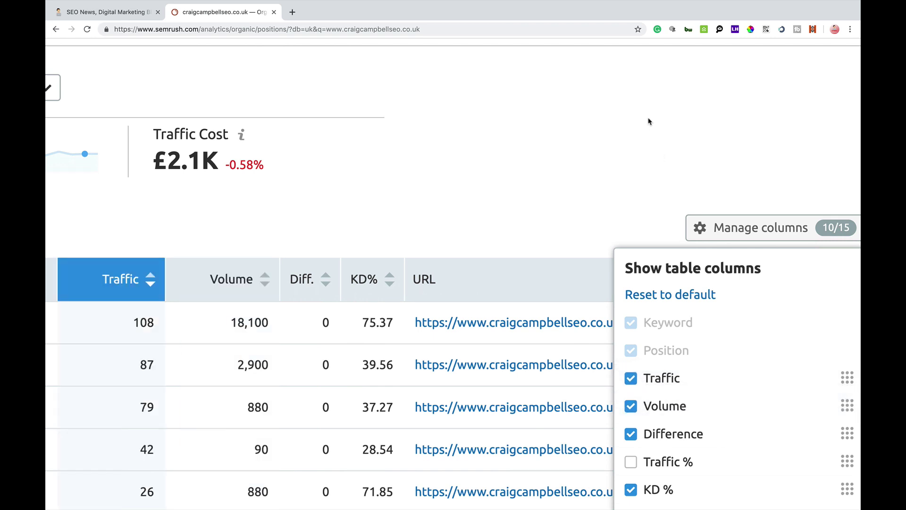
pyautogui.hotkey('ctrl', '-')
pyautogui.hotkey('ctrl', '-')
pyautogui.hotkey('ctrl', '-')
pyautogui.hotkey('ctrl', '-')
pyautogui.hotkey('ctrl', '-')
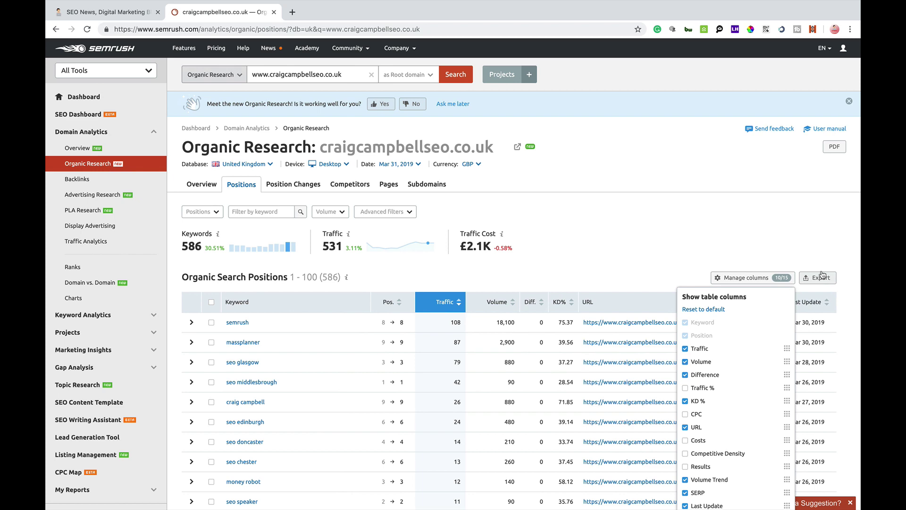
pyautogui.hotkey('ctrl', '+')
pyautogui.hotkey('ctrl', '+')
pyautogui.hotkey('ctrl', '+')
pyautogui.hotkey('ctrl', '+')
pyautogui.hotkey('ctrl', '+')
pyautogui.hotkey('ctrl', '+')
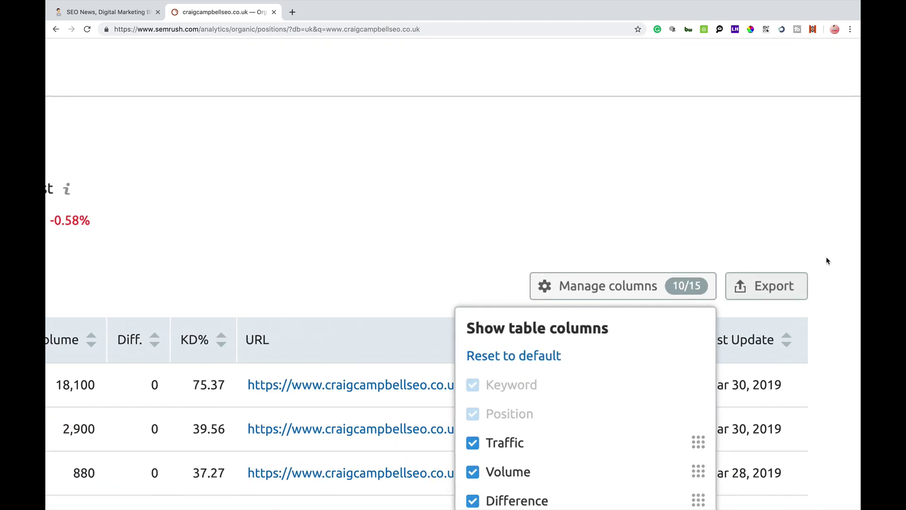
# - Look over the Excel and CSV export options for the 586 keywords, then go to Position Changes
pyautogui.click(766, 283)
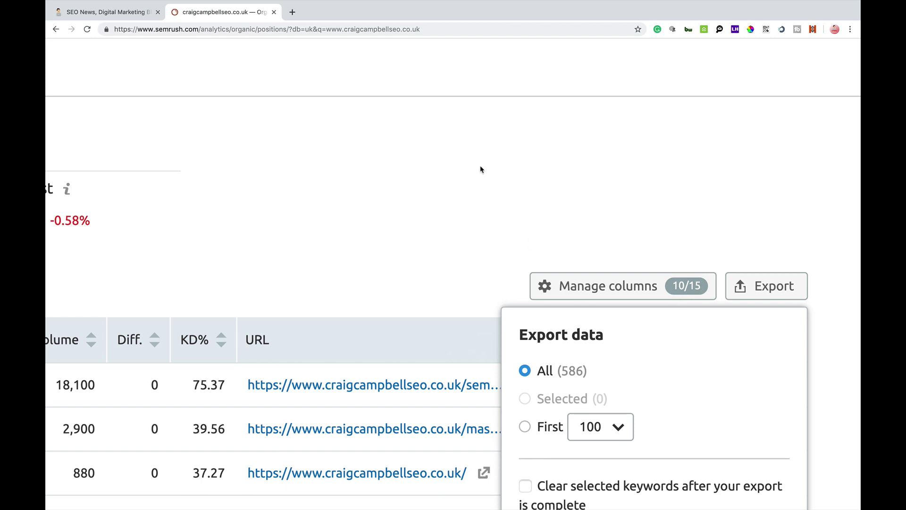
pyautogui.hotkey('ctrl', '0')
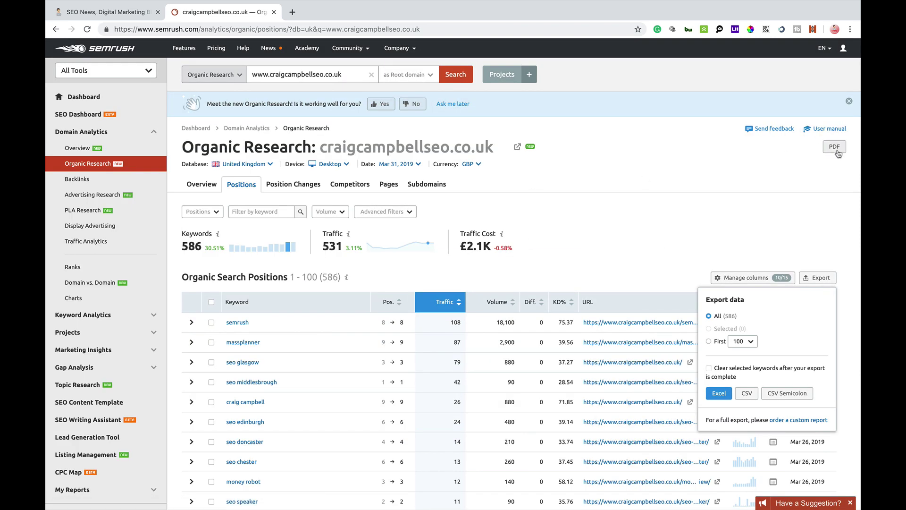
pyautogui.scroll(3, 838, 152)
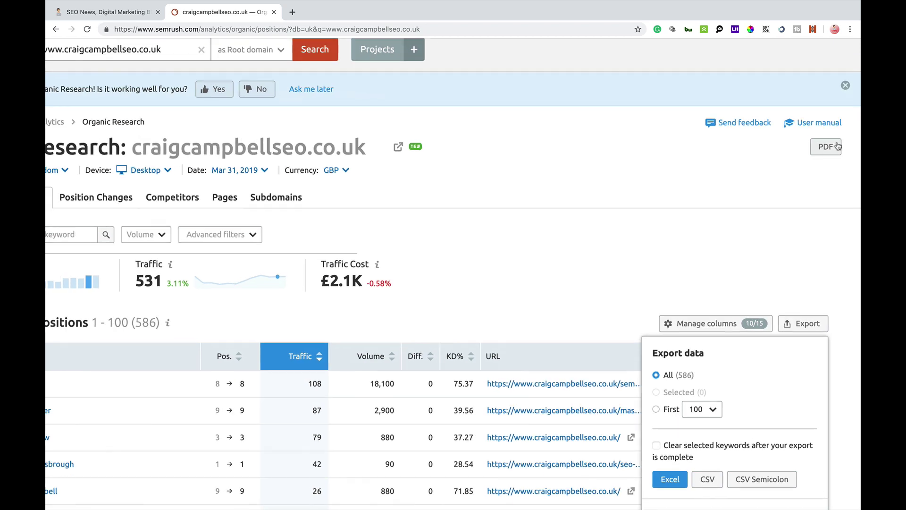
pyautogui.scroll(3, 838, 146)
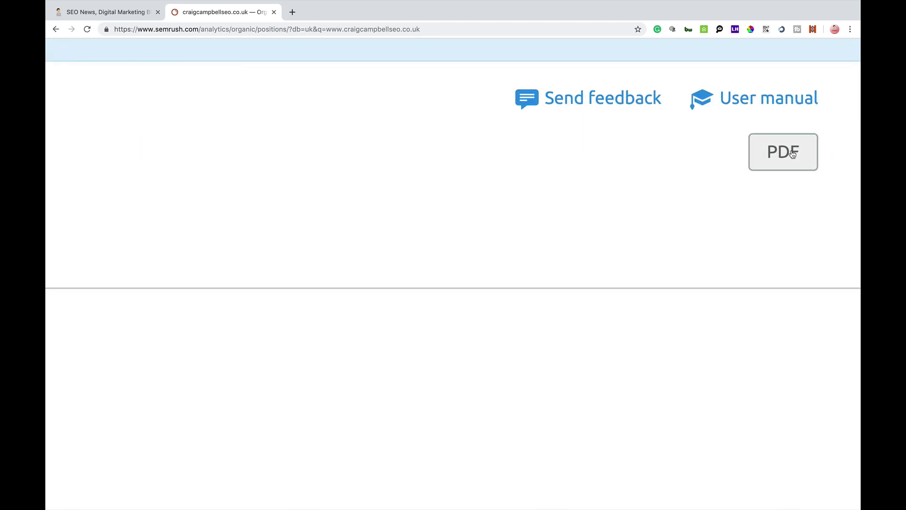
pyautogui.scroll(-5, 792, 153)
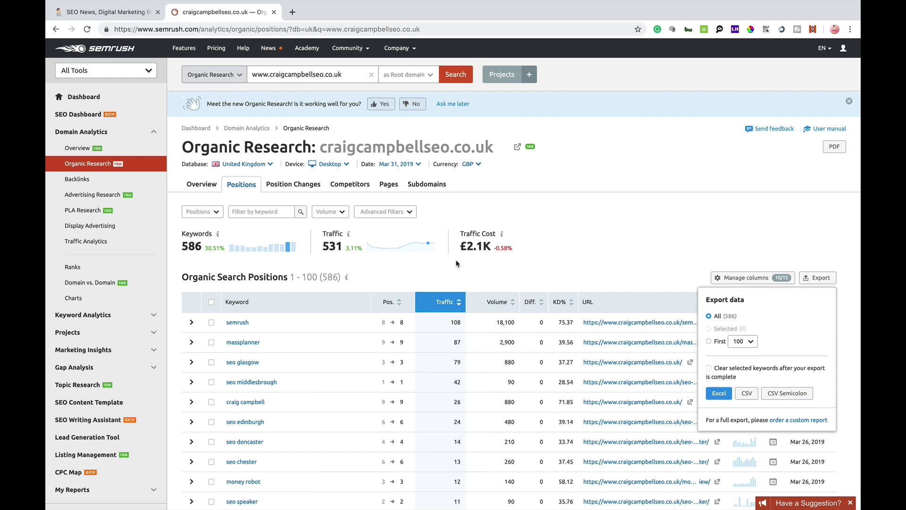
pyautogui.click(294, 186)
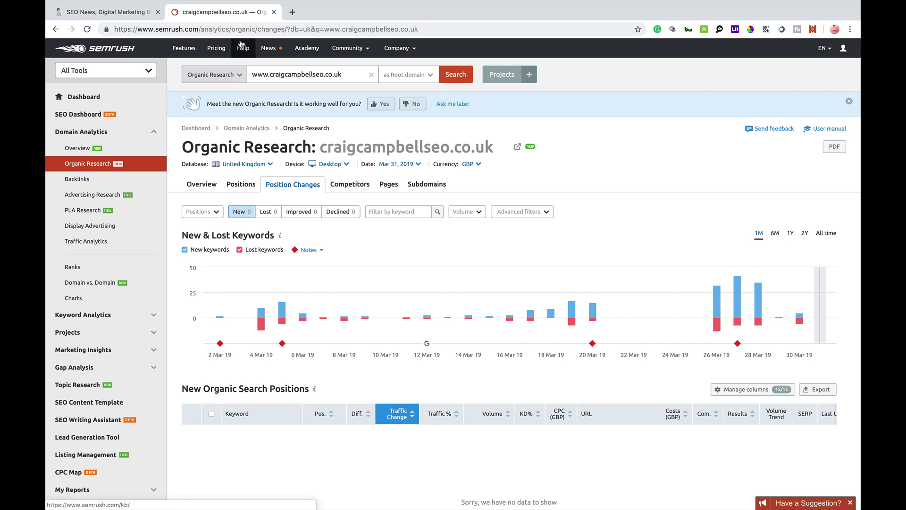
pyautogui.moveTo(269, 74); pyautogui.dragTo(240, 78)
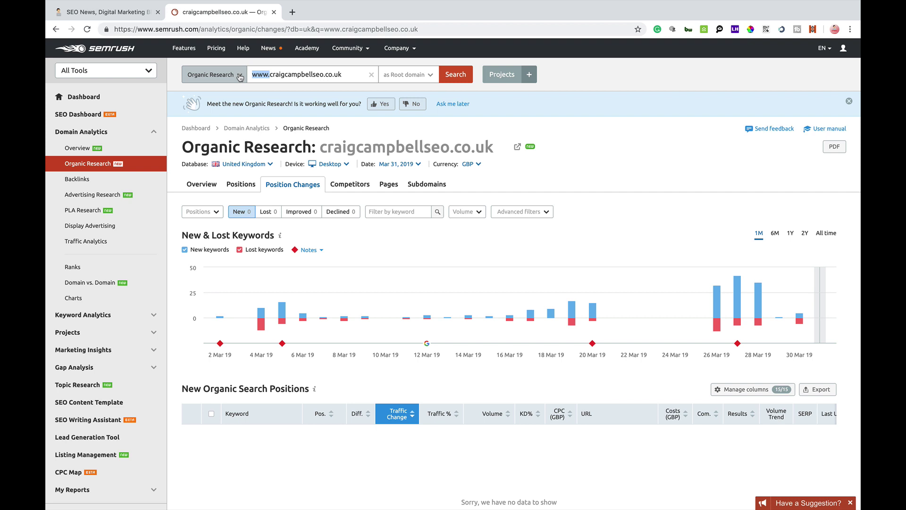
pyautogui.tripleClick(363, 74)
pyautogui.click(358, 74)
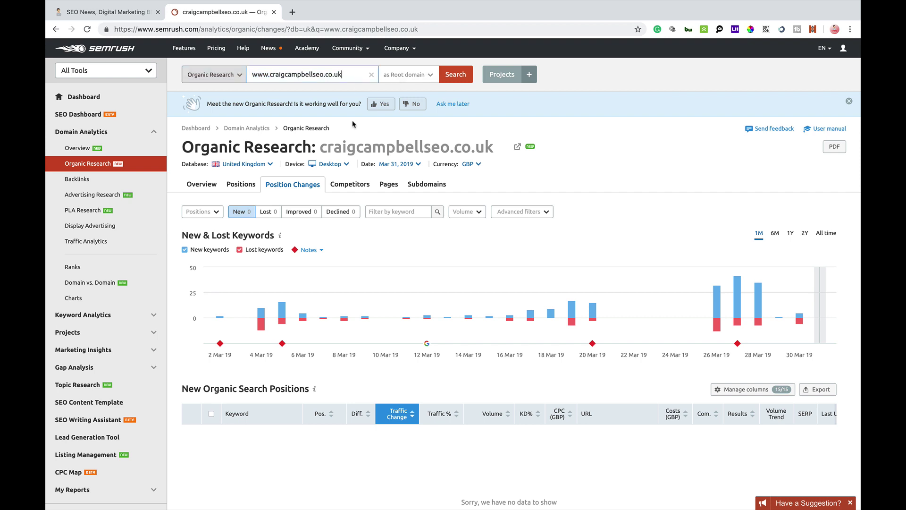
pyautogui.click(348, 193)
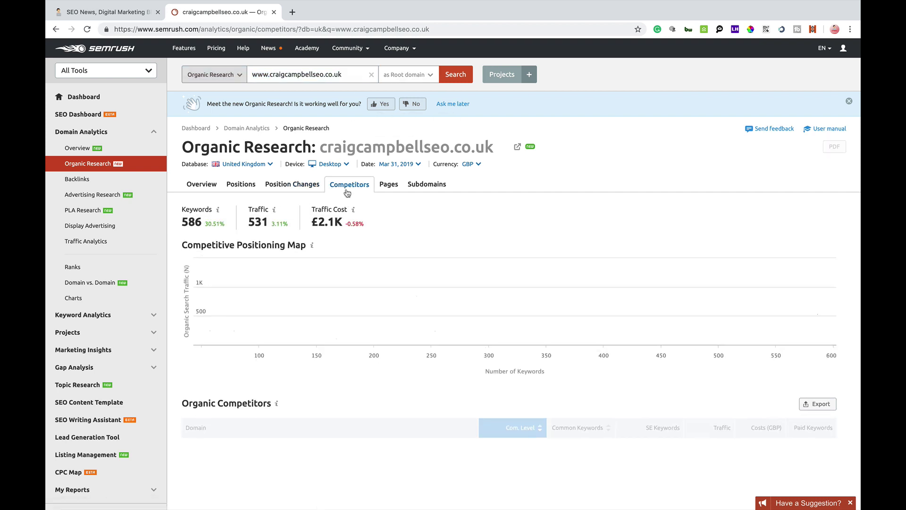
pyautogui.click(302, 187)
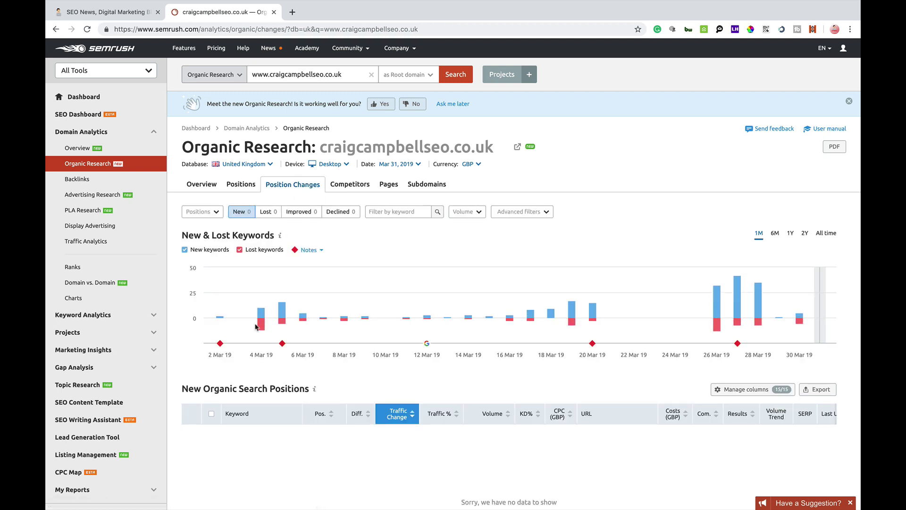
pyautogui.moveTo(260, 317)
pyautogui.scroll(-3, 377, 370)
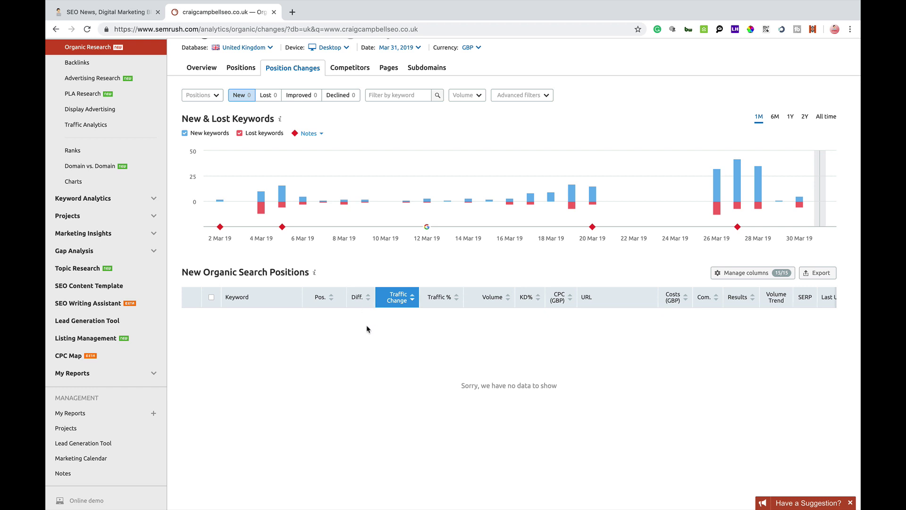
pyautogui.scroll(3, 368, 329)
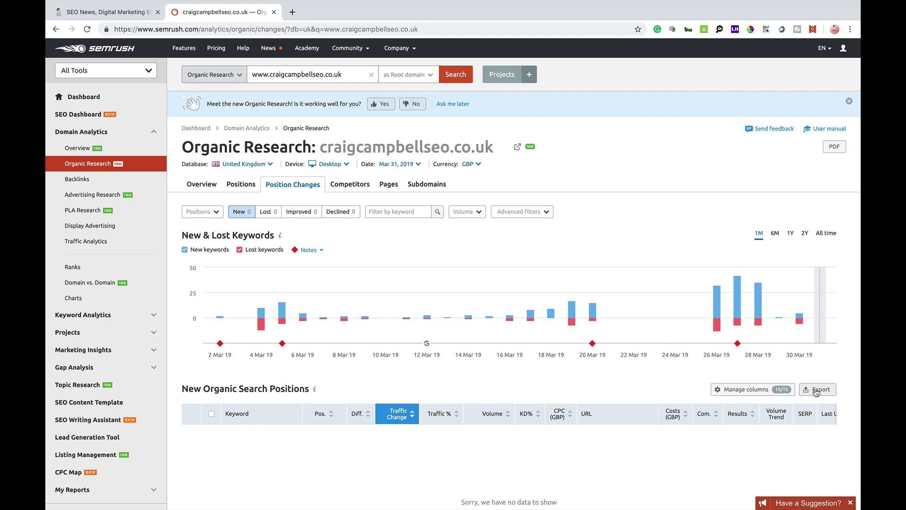
# - Dismiss the columns and PDF export options without exporting, then go to the Competitors report
pyautogui.click(739, 392)
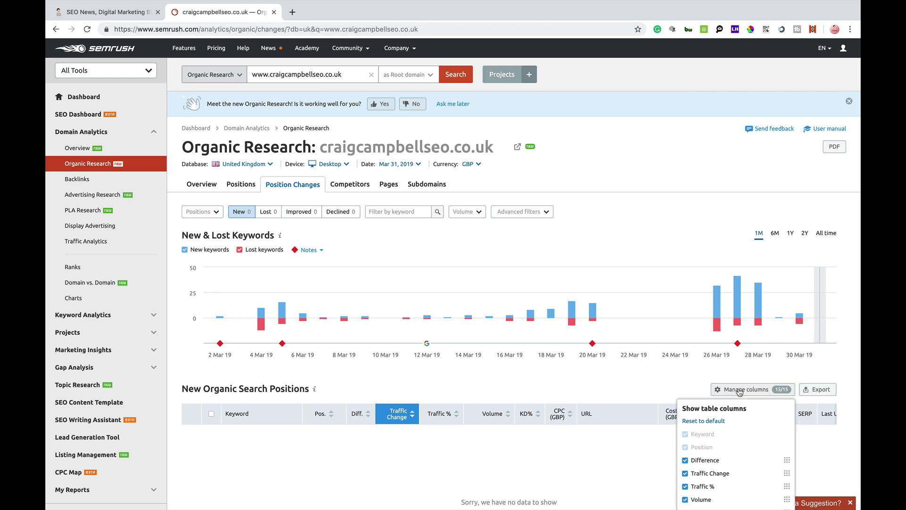
pyautogui.click(817, 389)
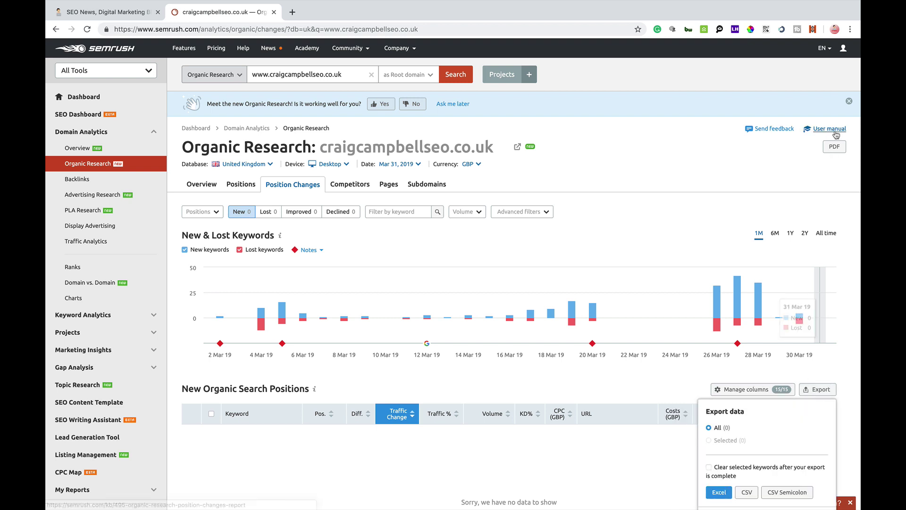
pyautogui.click(835, 146)
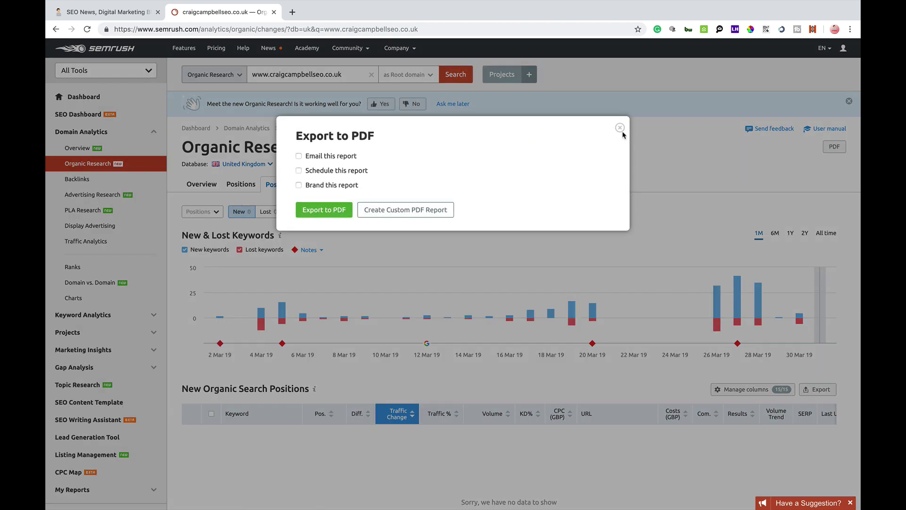
pyautogui.click(620, 128)
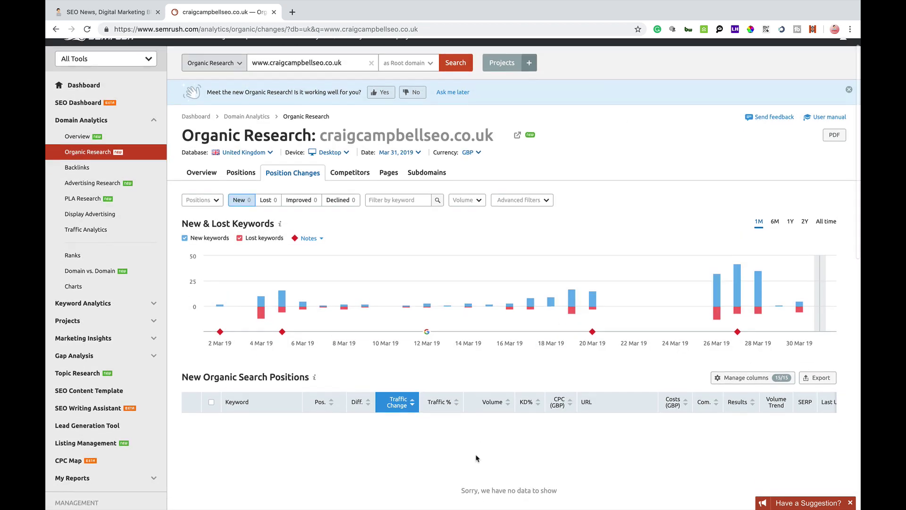
pyautogui.scroll(5, 475, 466)
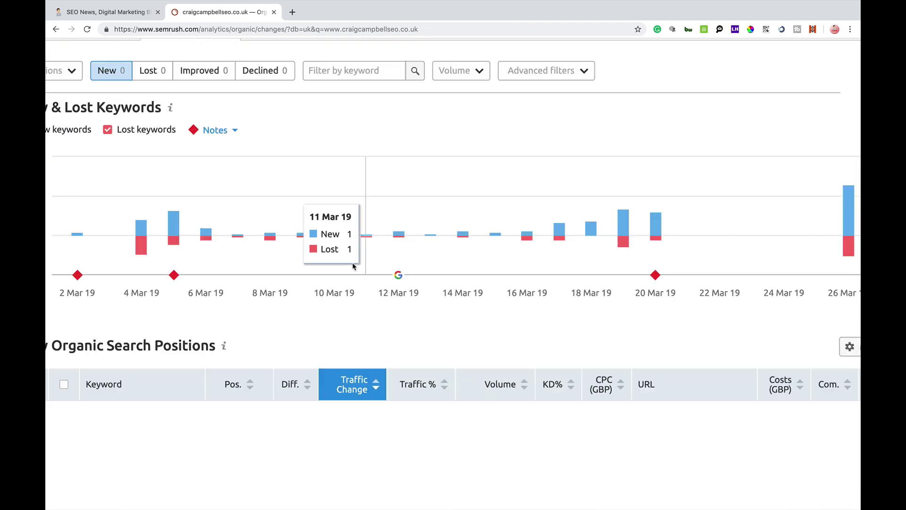
pyautogui.scroll(-5, 397, 273)
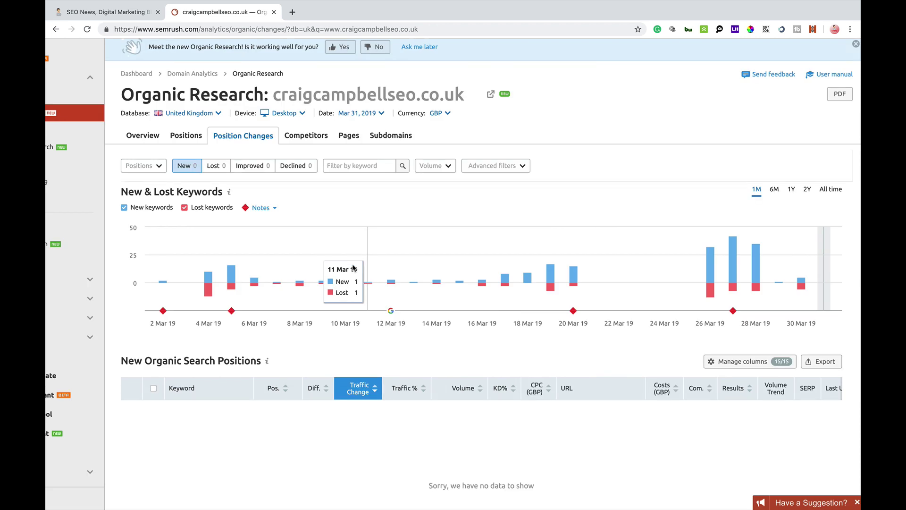
pyautogui.click(310, 136)
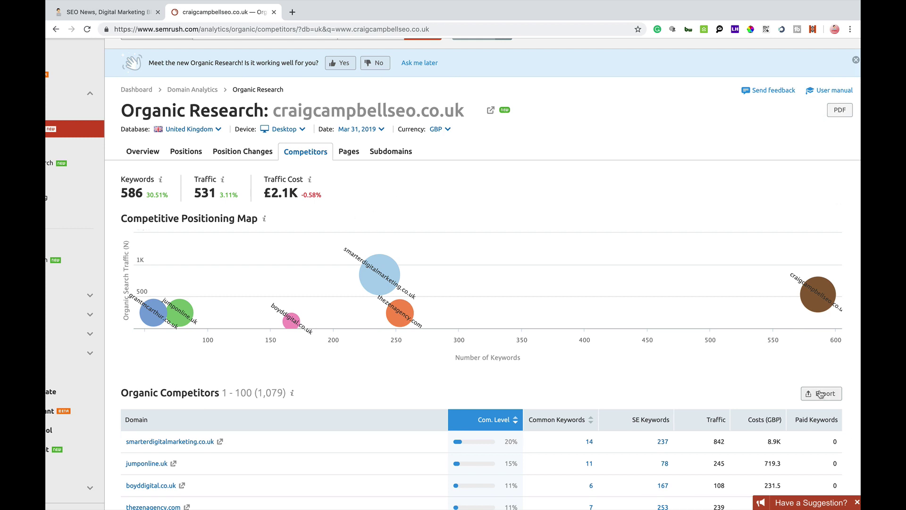
# - Open the 14 common keywords with smarterdigitalmarketing.co.uk as a Keyword Gap comparison
pyautogui.scroll(-5, 618, 338)
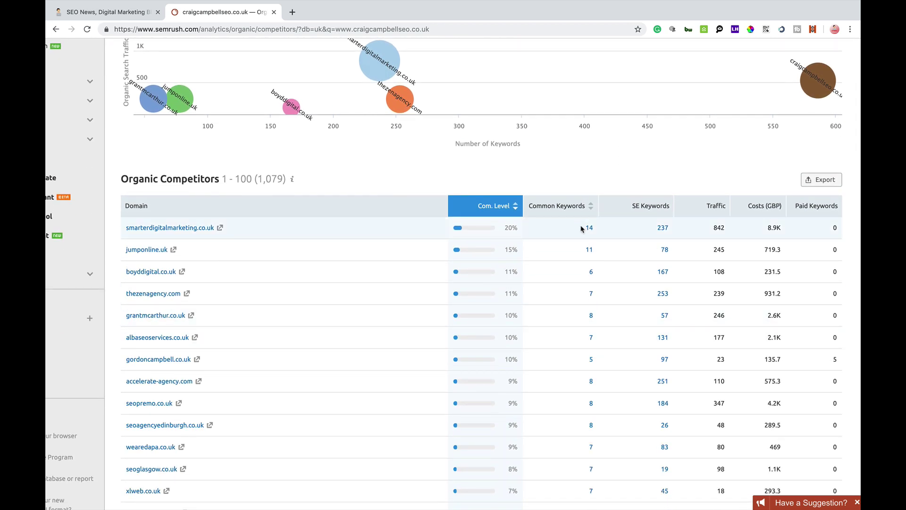
pyautogui.scroll(3, 582, 228)
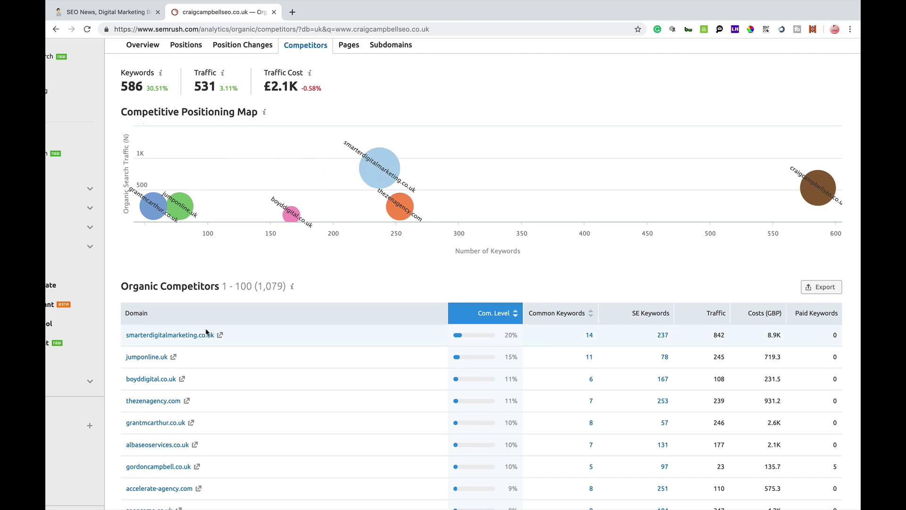
pyautogui.click(591, 336)
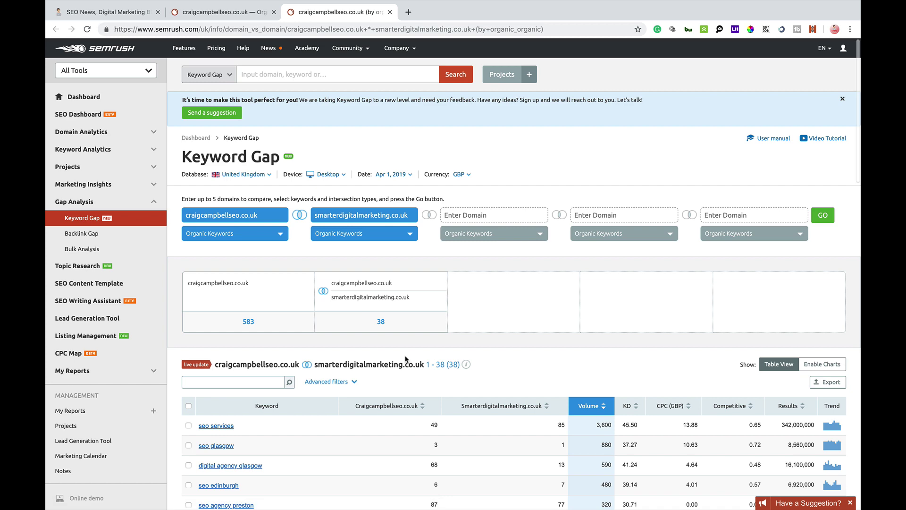
# - Close the Keyword Gap tab to get back to the craigcampbellseo.co.uk Competitors report with 1,079 competitors
pyautogui.scroll(-3, 405, 358)
pyautogui.scroll(3, 405, 358)
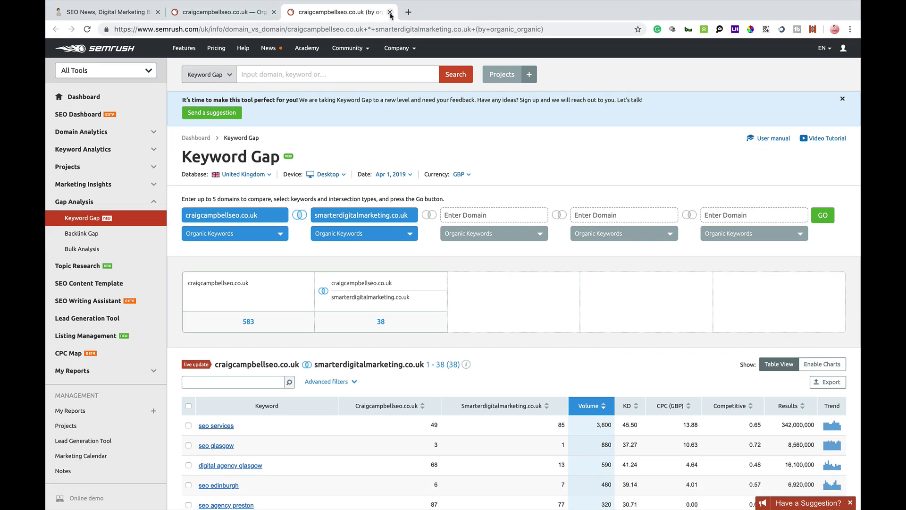
pyautogui.click(389, 12)
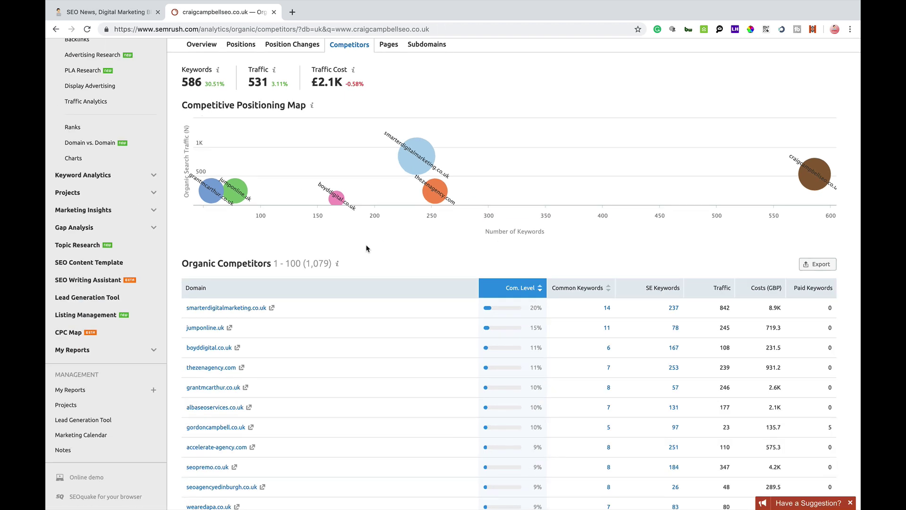
# - Switch to the Pages report of 123 URLs, toggling Advanced filters and focusing the URL filter box
pyautogui.click(389, 44)
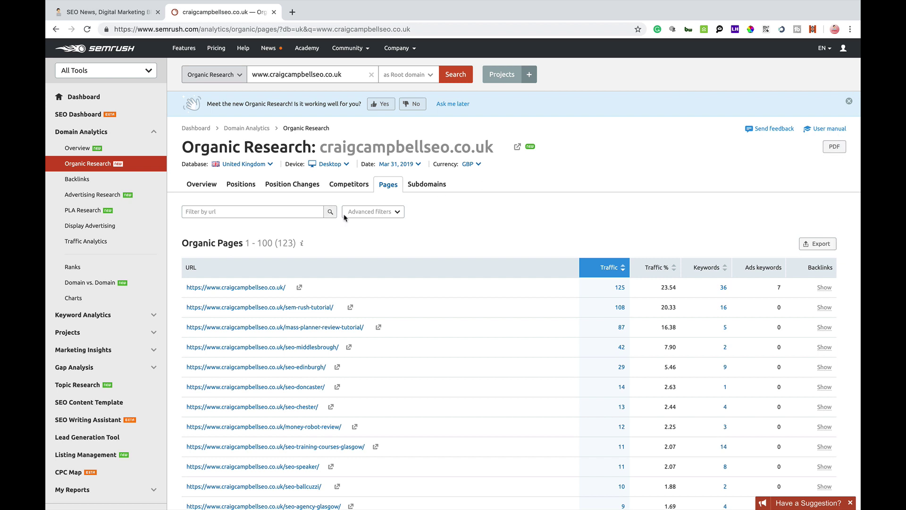
pyautogui.click(375, 213)
pyautogui.click(263, 208)
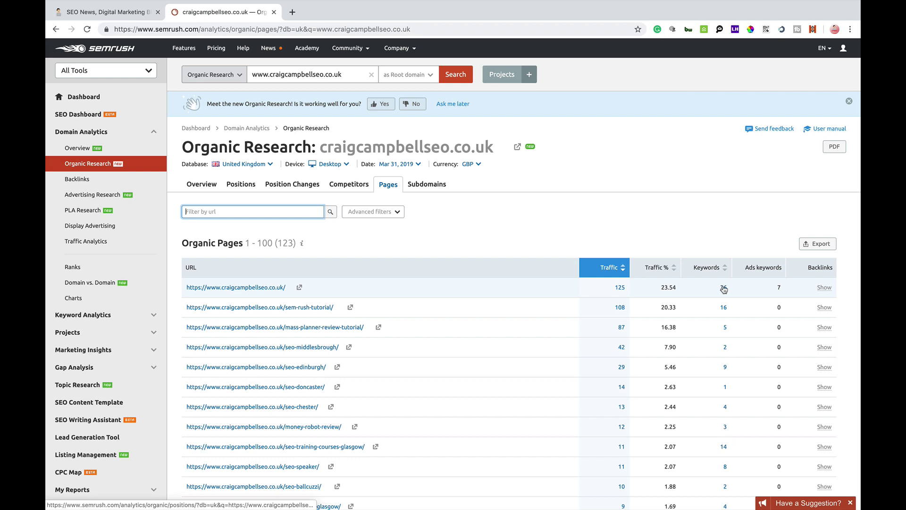
# - Load backlink counts for the homepage, sem-rush-tutorial, seo-middlesbrough, seo-training-courses-glasgow, money-robot-review, seo-chester and seo-doncaster pages
pyautogui.click(824, 289)
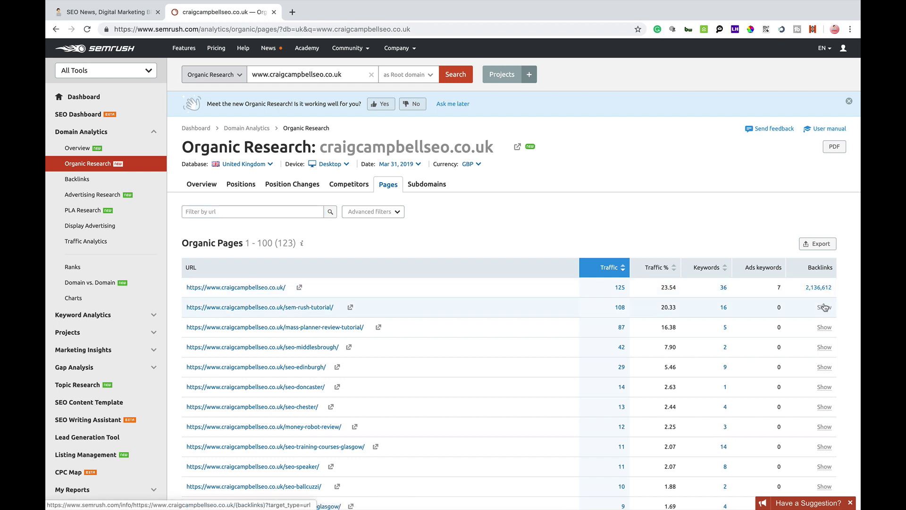
pyautogui.click(825, 307)
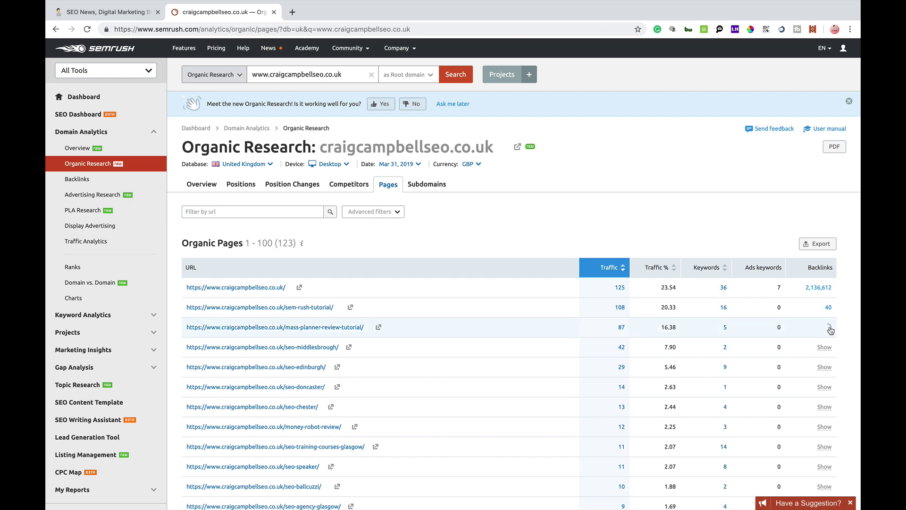
pyautogui.click(824, 347)
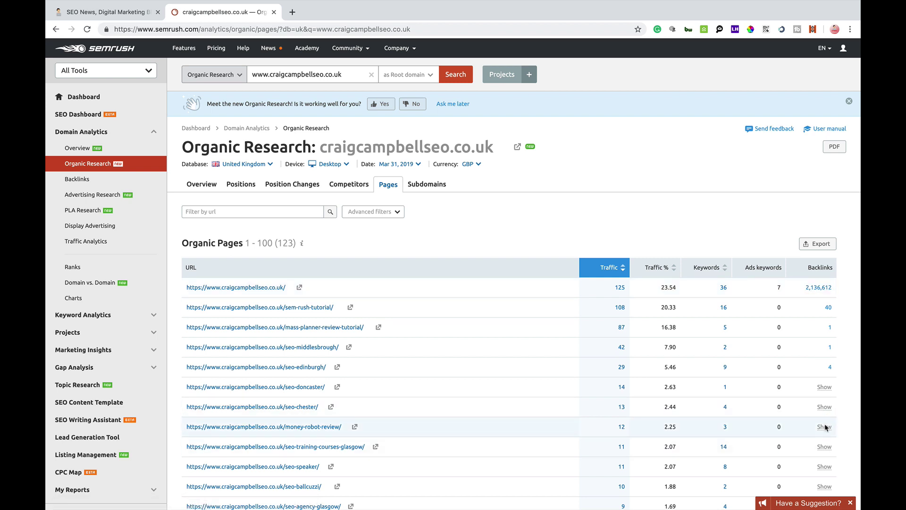
pyautogui.click(826, 447)
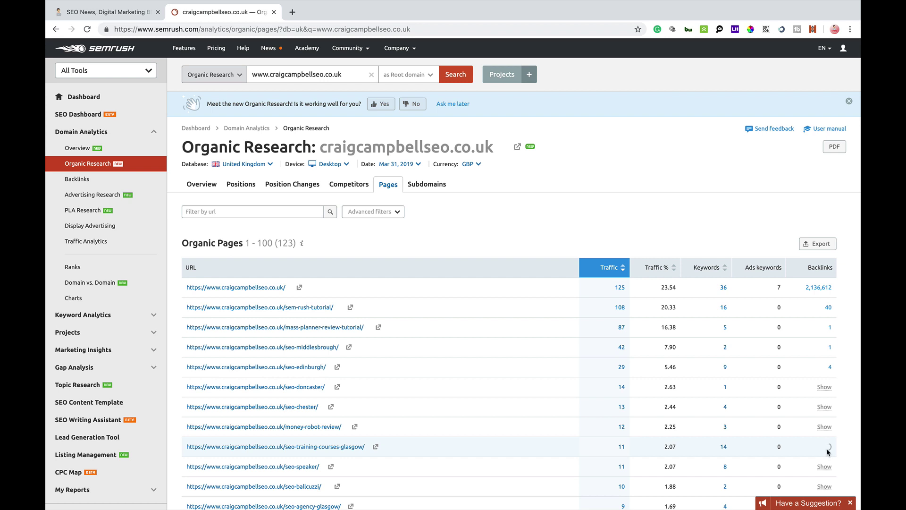
pyautogui.click(825, 427)
pyautogui.click(825, 407)
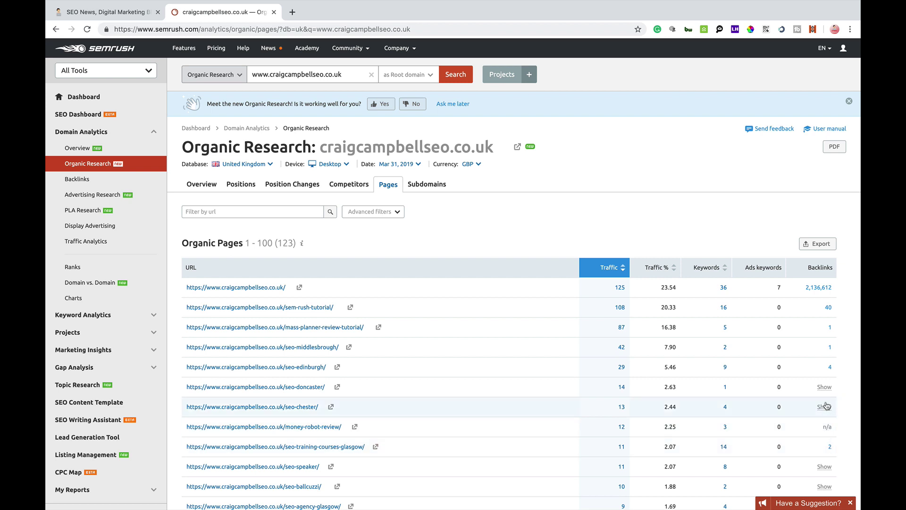
pyautogui.click(825, 386)
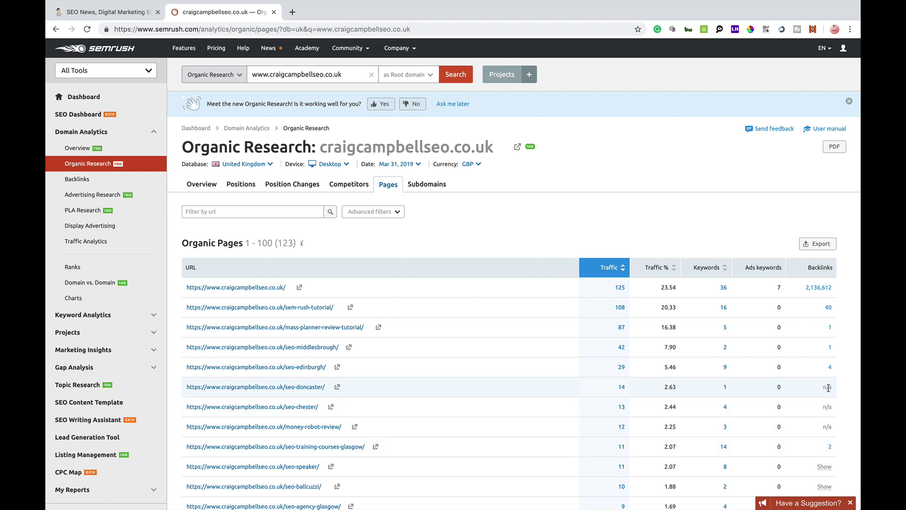
# - Further down the table, load the backlink count for the seo-agency-glasgow page
pyautogui.scroll(-5, 736, 378)
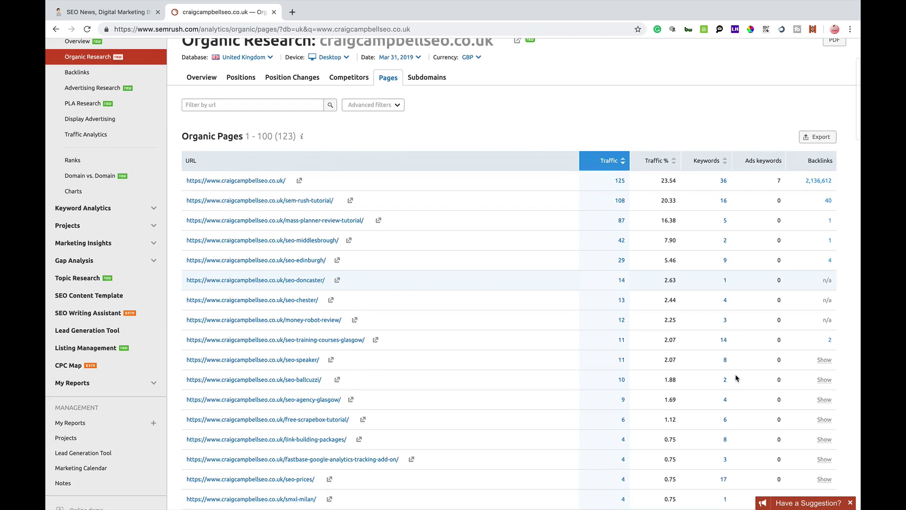
pyautogui.click(824, 312)
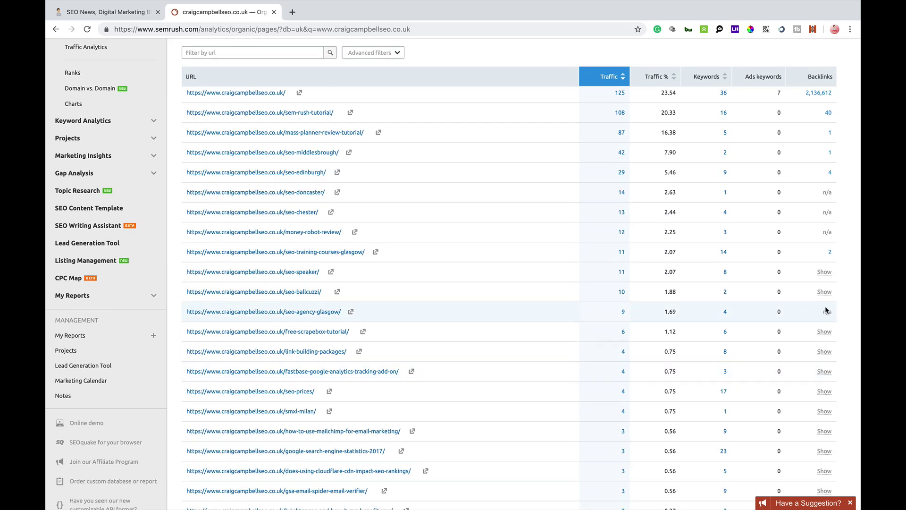
pyautogui.scroll(-3, 826, 310)
pyautogui.scroll(-2, 825, 306)
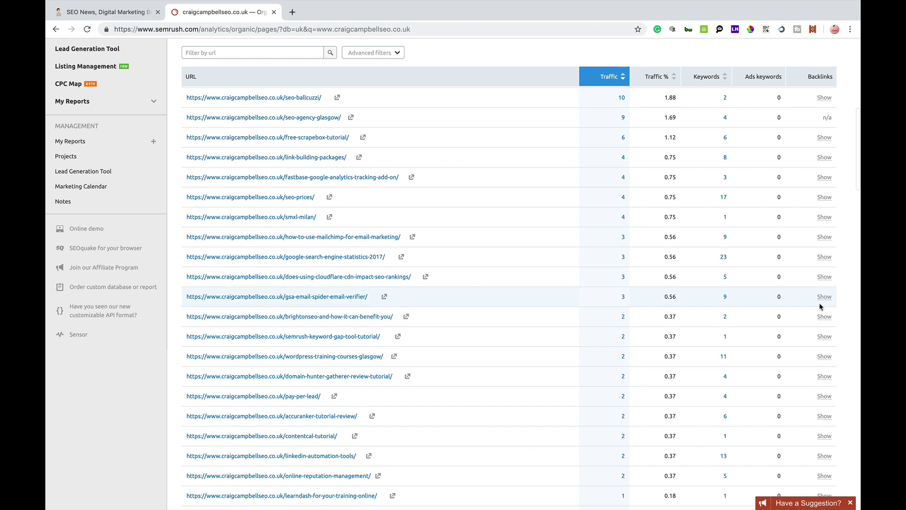
pyautogui.scroll(6, 821, 307)
pyautogui.scroll(4, 820, 307)
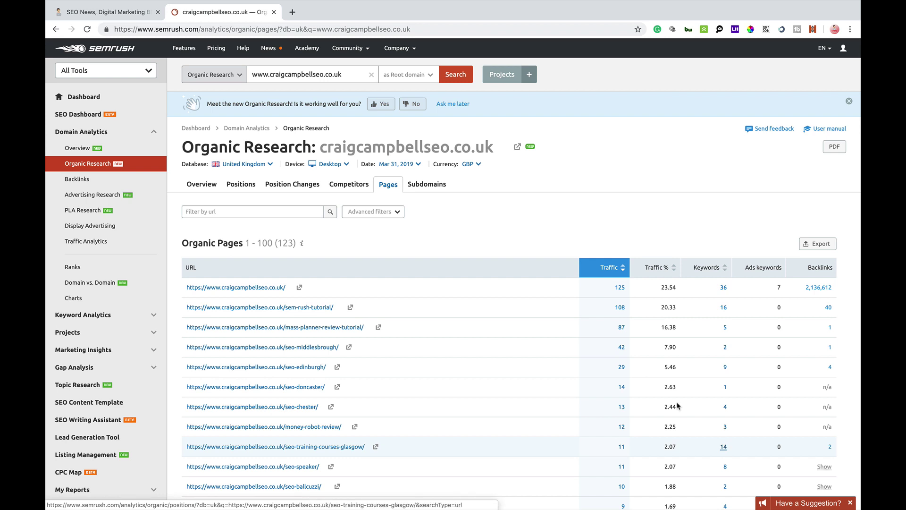
# - View the Subdomains table, then return to the Overview showing 586 keywords and £2.1K traffic cost
pyautogui.click(427, 185)
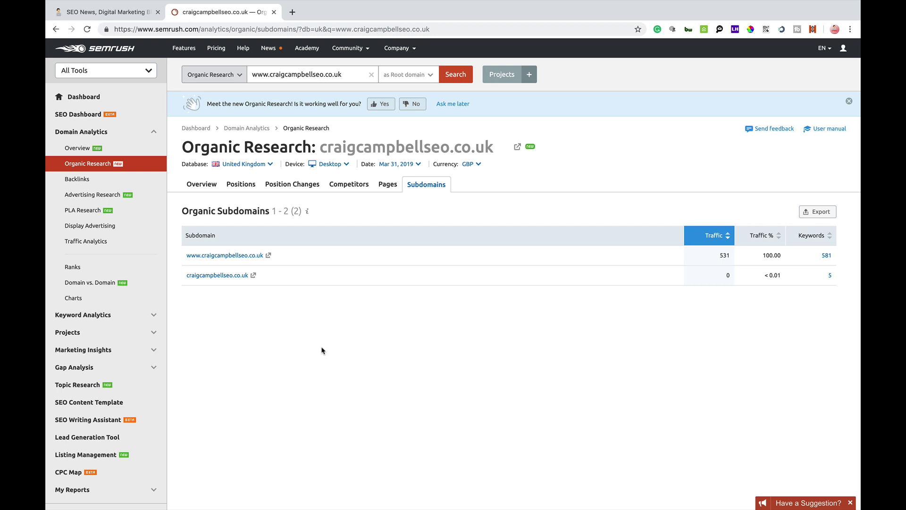
pyautogui.click(206, 185)
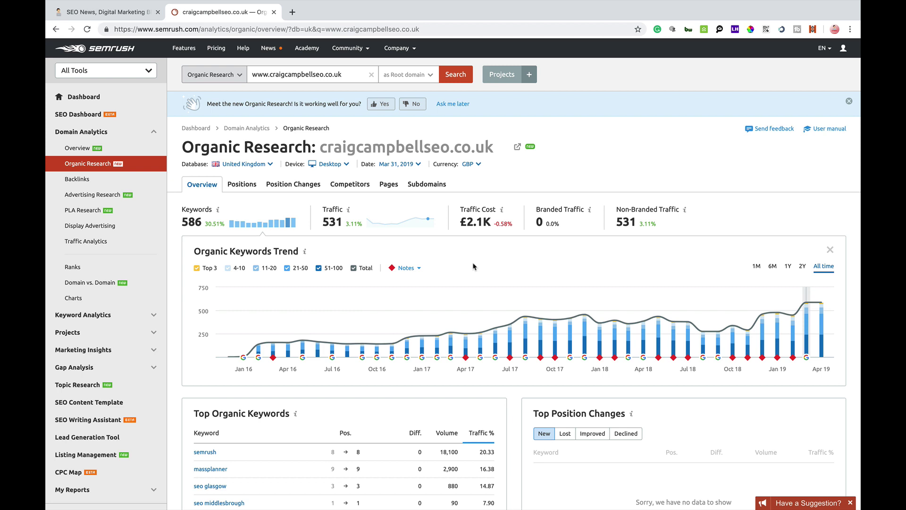
# - Go via Positions to the Competitors report, with 1,079 competitors led by smarterdigitalmarketing.co.uk
pyautogui.click(239, 185)
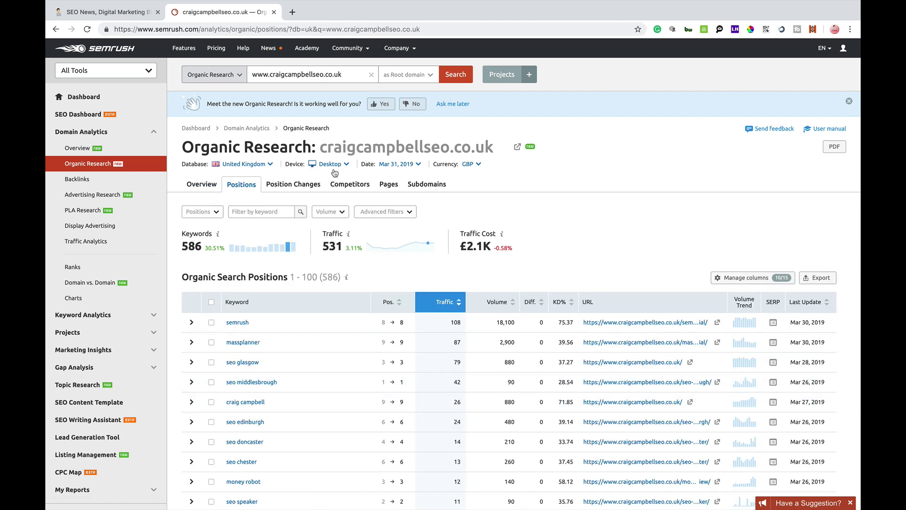
pyautogui.click(355, 187)
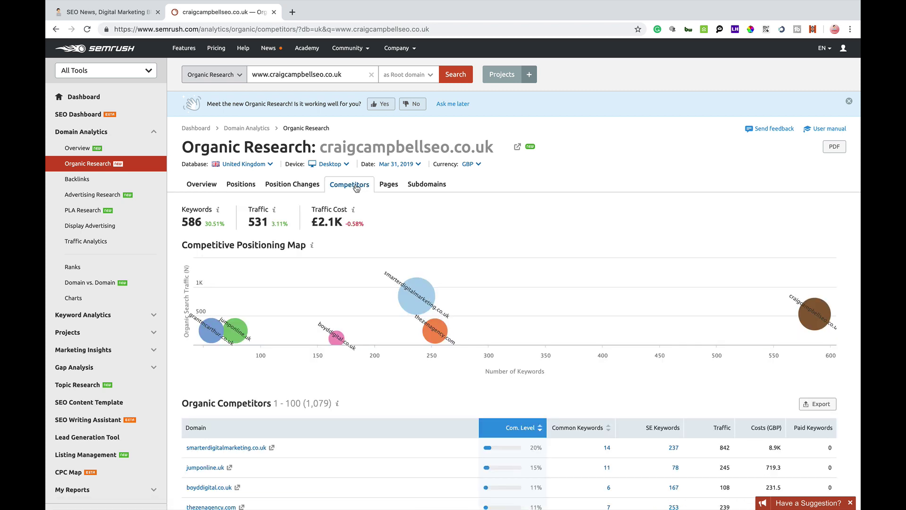
pyautogui.scroll(-5, 391, 406)
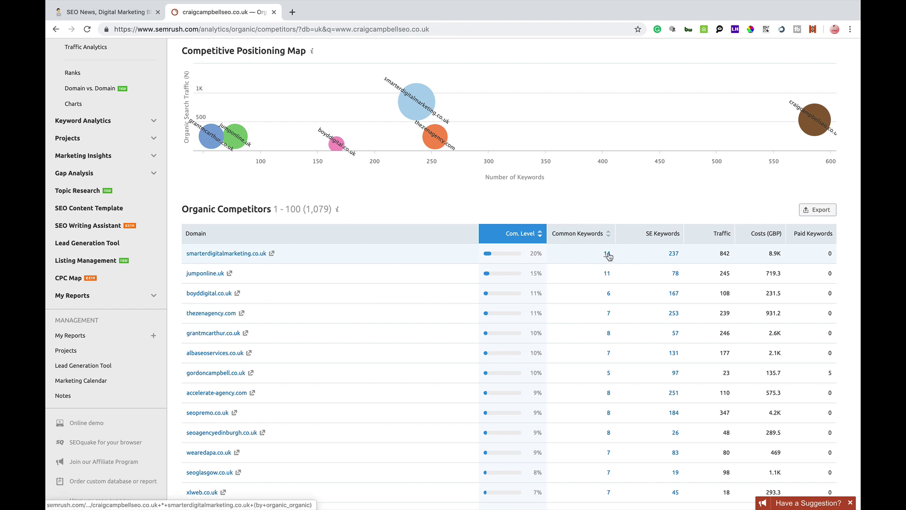
pyautogui.scroll(1, 609, 255)
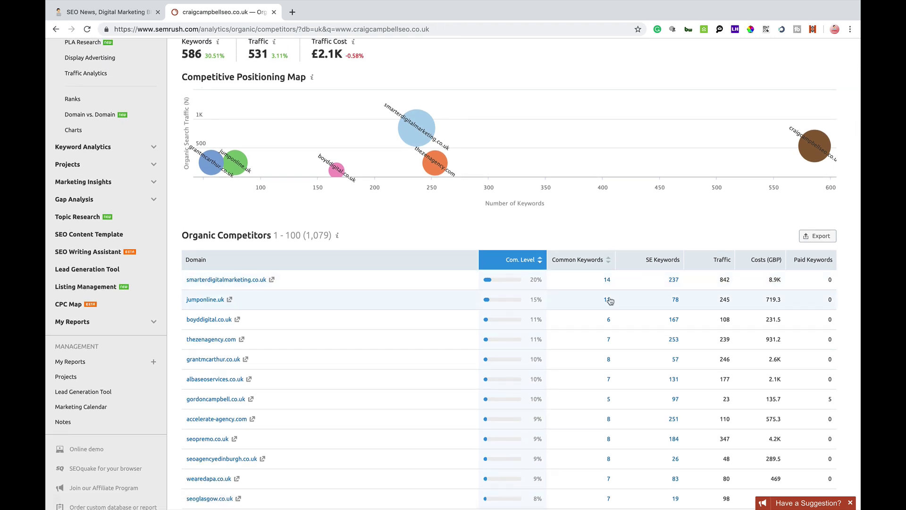
# - Compare with jumponline.uk in Keyword Gap, list their 19 shared keywords, then go back
pyautogui.click(608, 300)
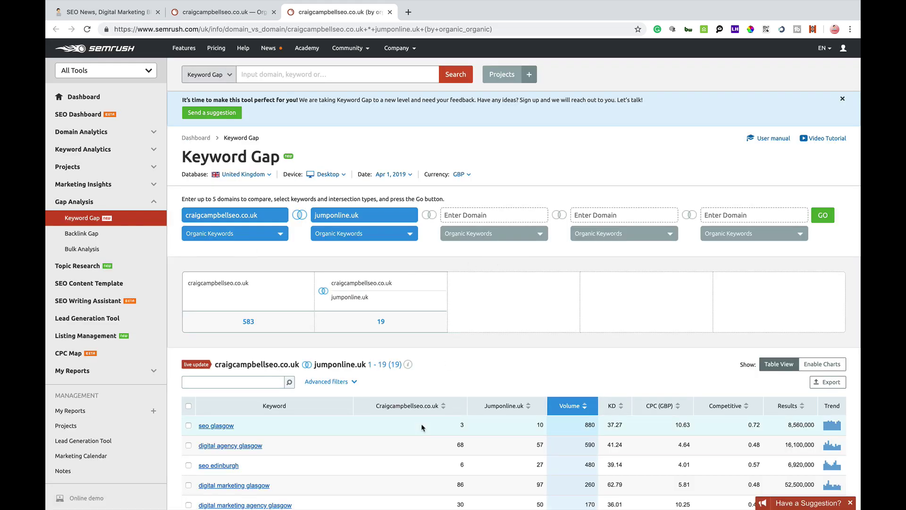
pyautogui.scroll(-4, 337, 302)
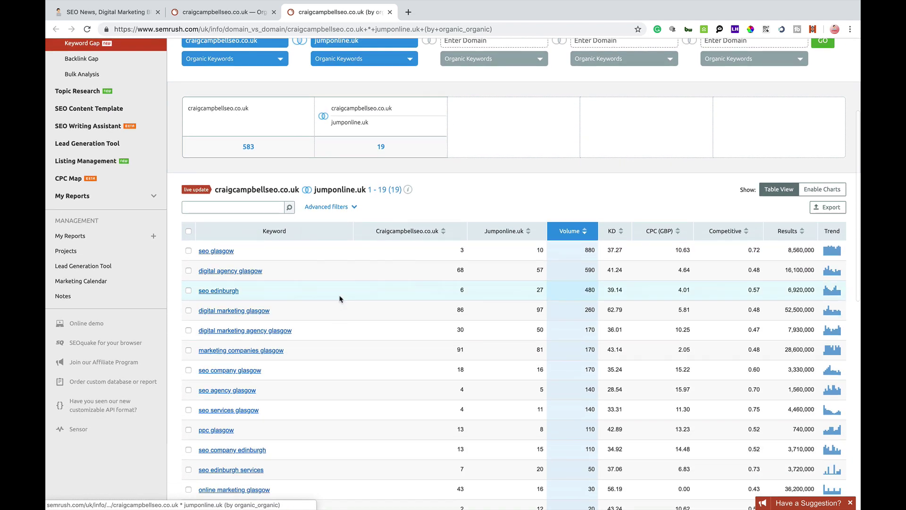
pyautogui.click(381, 147)
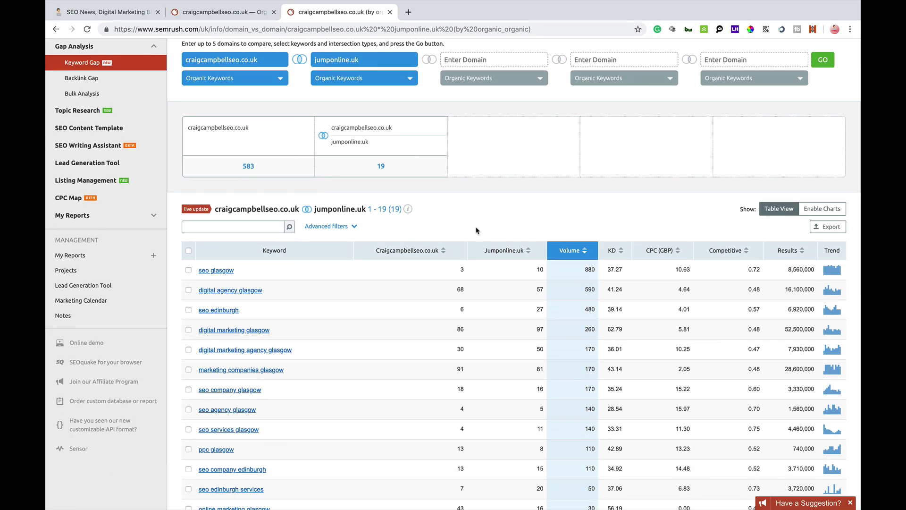
pyautogui.scroll(5, 475, 231)
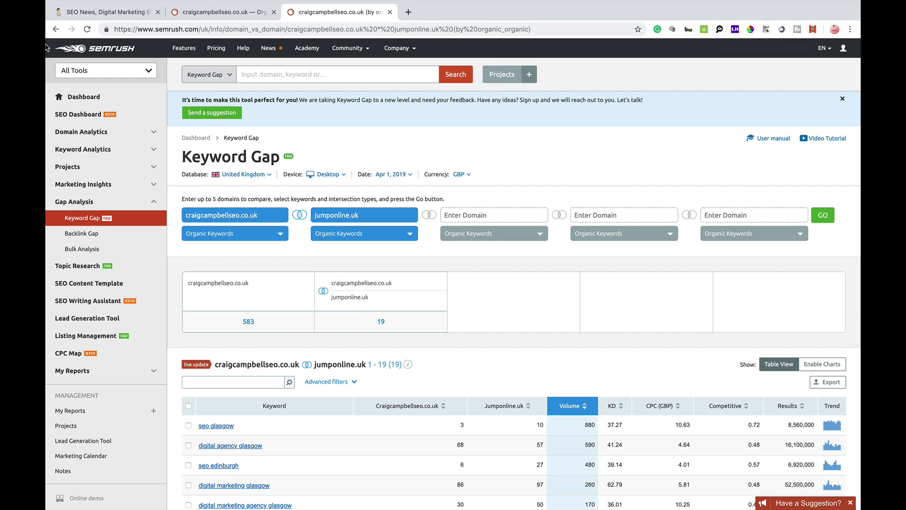
pyautogui.click(56, 30)
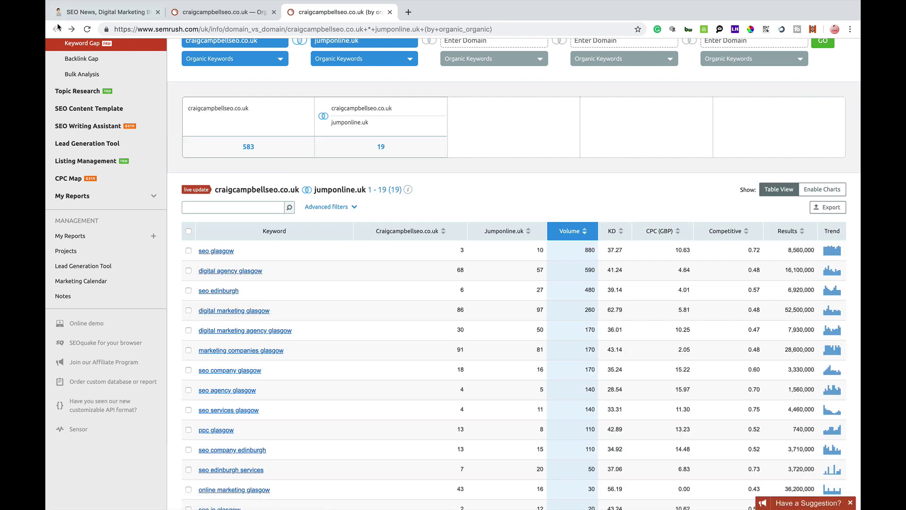
# - Return to the Organic Research tab and display the Position Changes report showing no new positions
pyautogui.moveTo(216, 2)
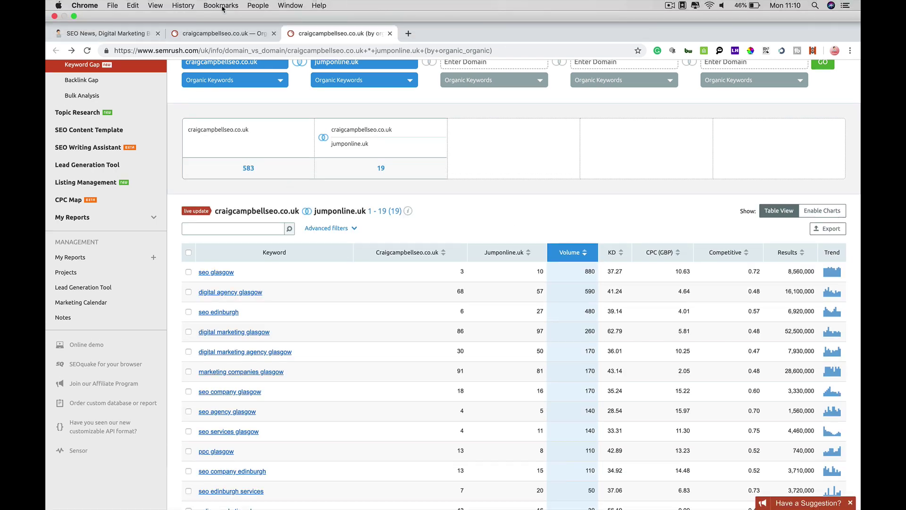
pyautogui.click(245, 32)
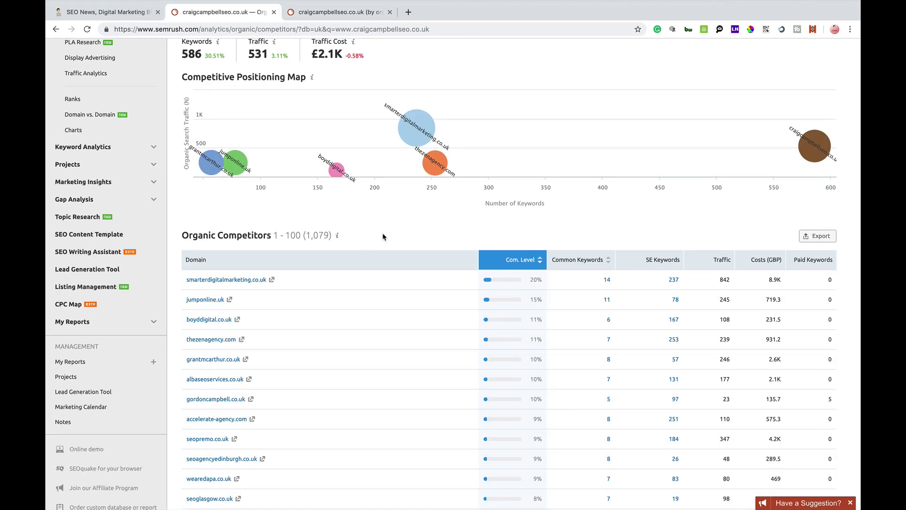
pyautogui.moveTo(383, 236); pyautogui.dragTo(327, 16)
pyautogui.click(290, 185)
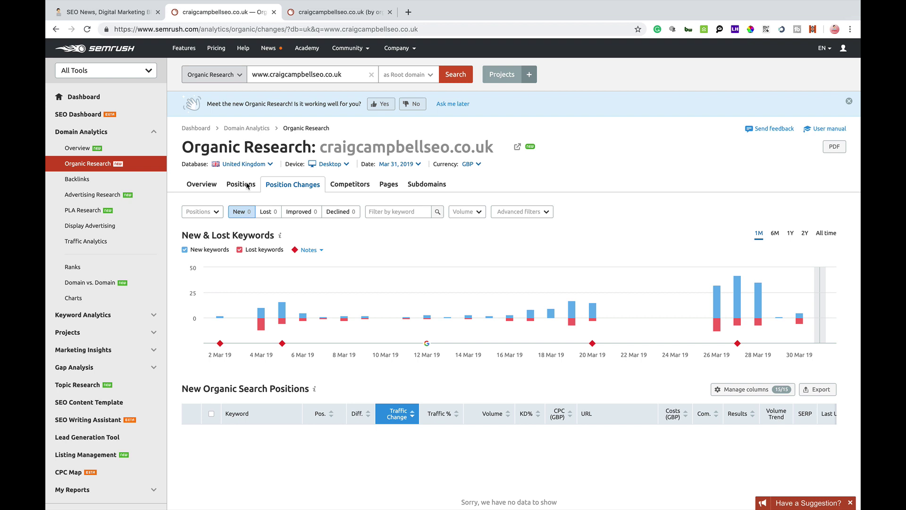
pyautogui.moveTo(670, 5)
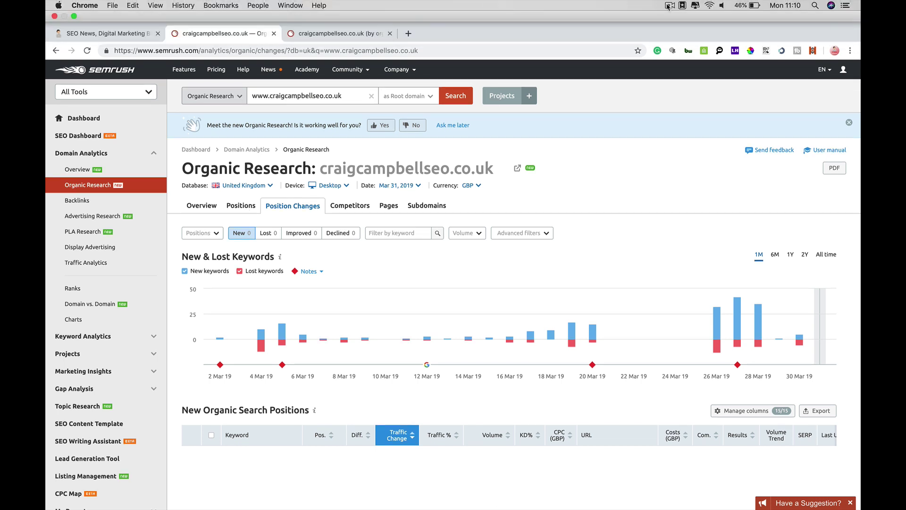
pyautogui.click(669, 6)
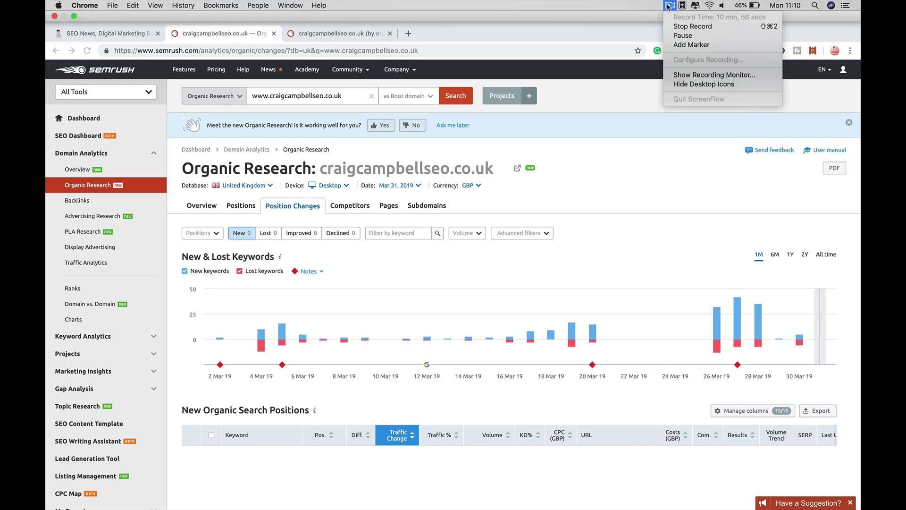